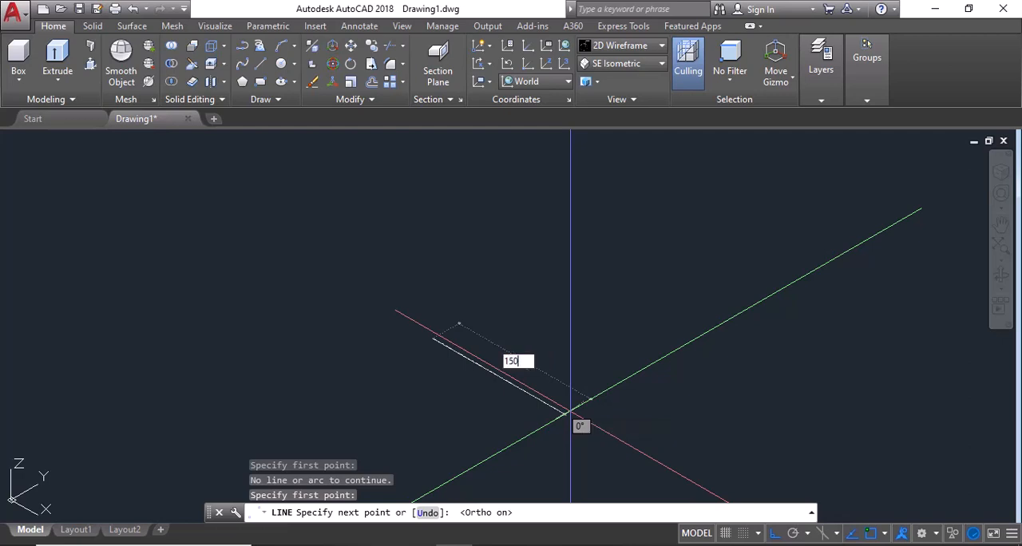
Step: Draw the base's 150-unit edge and, after checking the reference image Capture.PNG, continue it with a perpendicular 180-unit edge
key("Return")
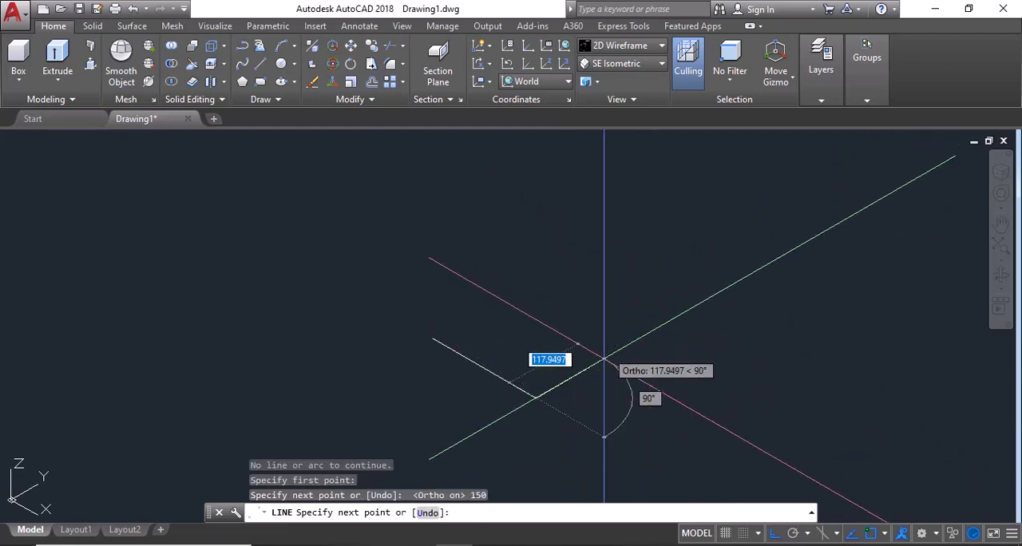
key("alt+Tab")
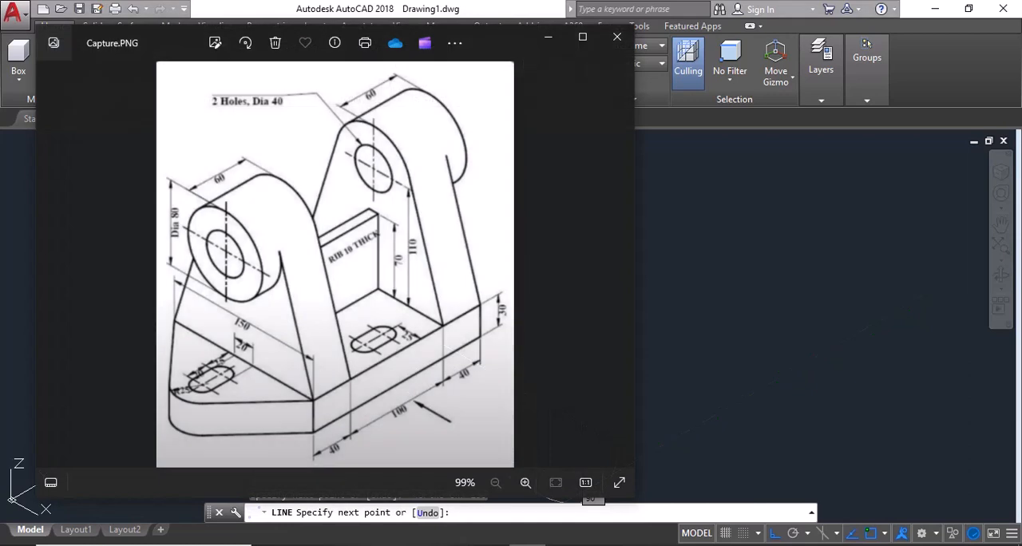
key("alt+Tab")
type("180")
key("Return")
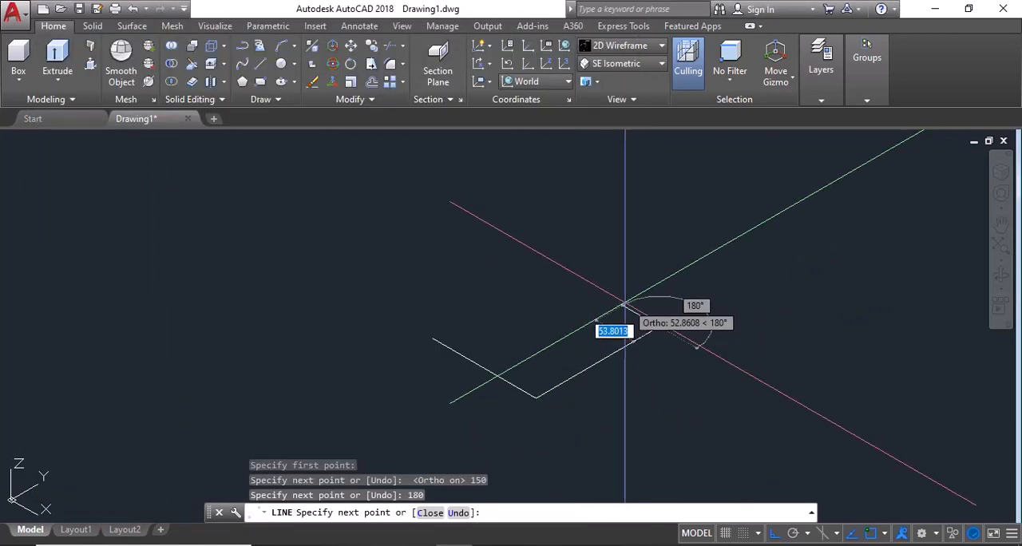
Step: Draw the base's third side from the free end of the 150-unit edge and close the remaining corner with a zero-radius fillet
key("Escape")
key("Return")
left_click(433, 338)
left_click(484, 308)
key("Escape")
type("f")
key("Return")
left_click(473, 316)
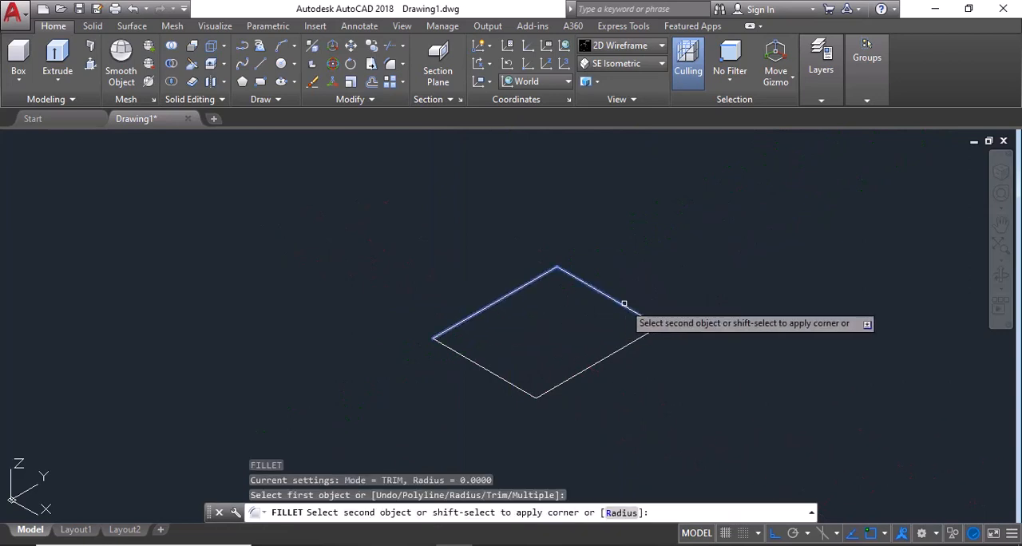
left_click(623, 305)
Step: Offset the base's front 150-unit edge outward by 70 units
type("o")
key("Return")
type("70")
key("Return")
left_click(509, 385)
left_click(463, 398)
key("Escape")
key("Escape")
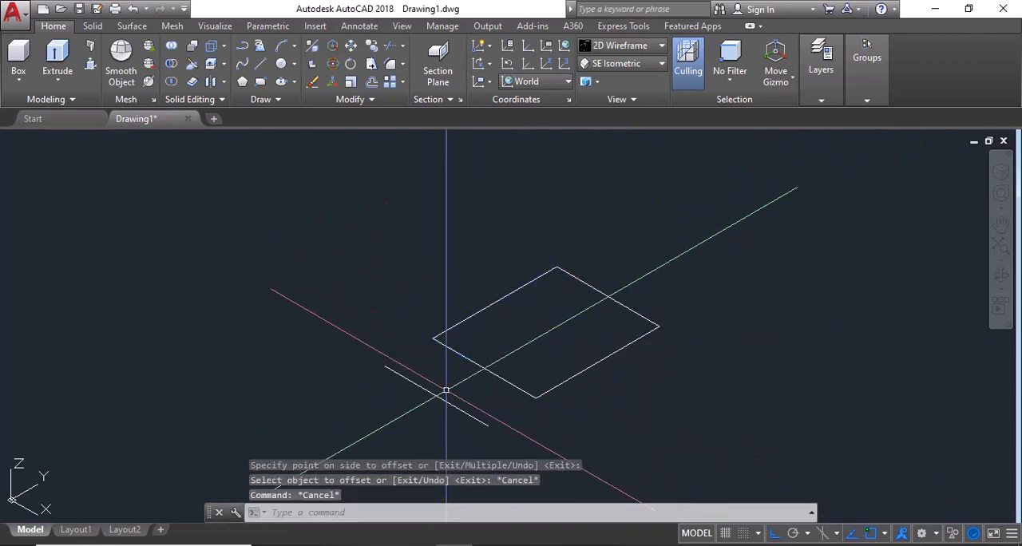
Step: Enable midpoint snapping and draw two slanted lines joining the front edge's ends to the offset line's midpoint
key("l")
key("Return")
left_click(433, 339)
left_click(808, 534)
left_click(837, 534)
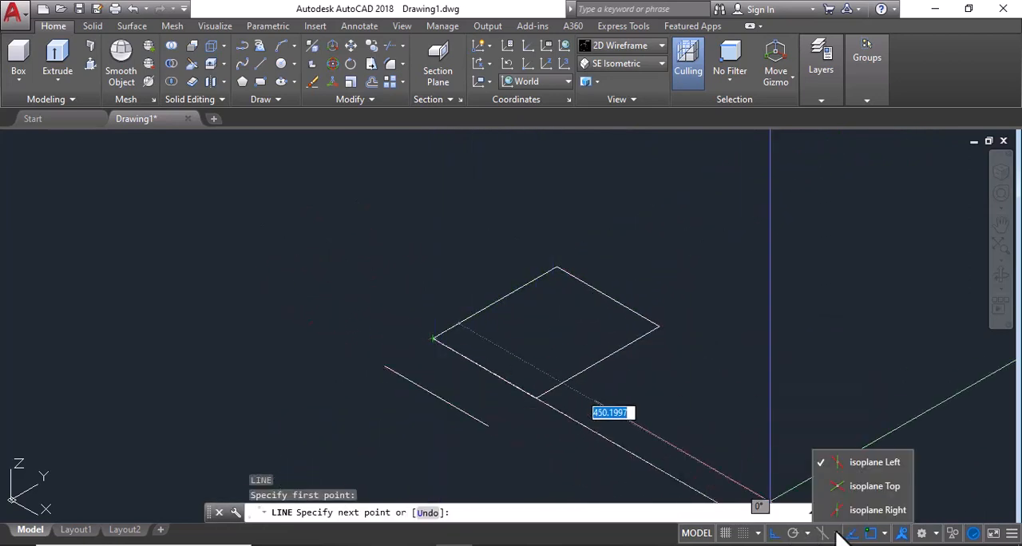
left_click(885, 533)
left_click(917, 277)
left_click(436, 397)
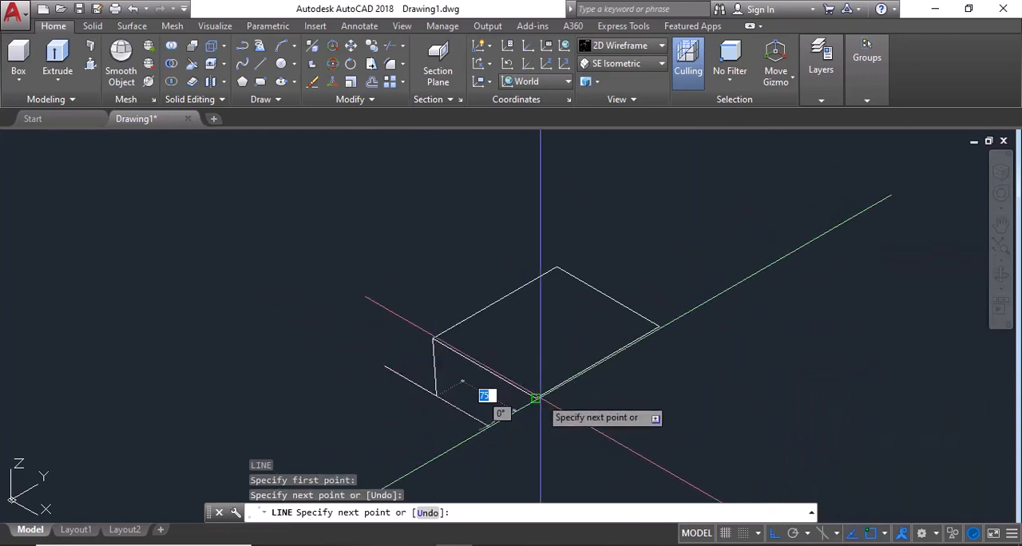
left_click(537, 398)
key("Escape")
Step: Fillet the tip where the two slanted lines meet with radius 3
scroll(467, 396, "up", 5)
type("f")
key("Return")
type("r")
key("Return")
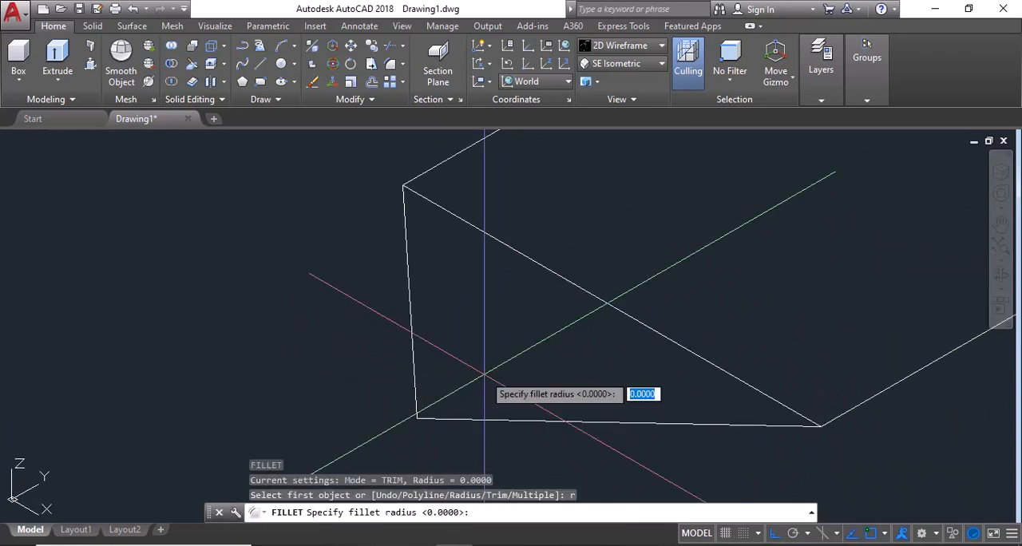
type("3")
key("Return")
left_click(412, 351)
left_click(453, 419)
key("Return")
type("r")
key("Return")
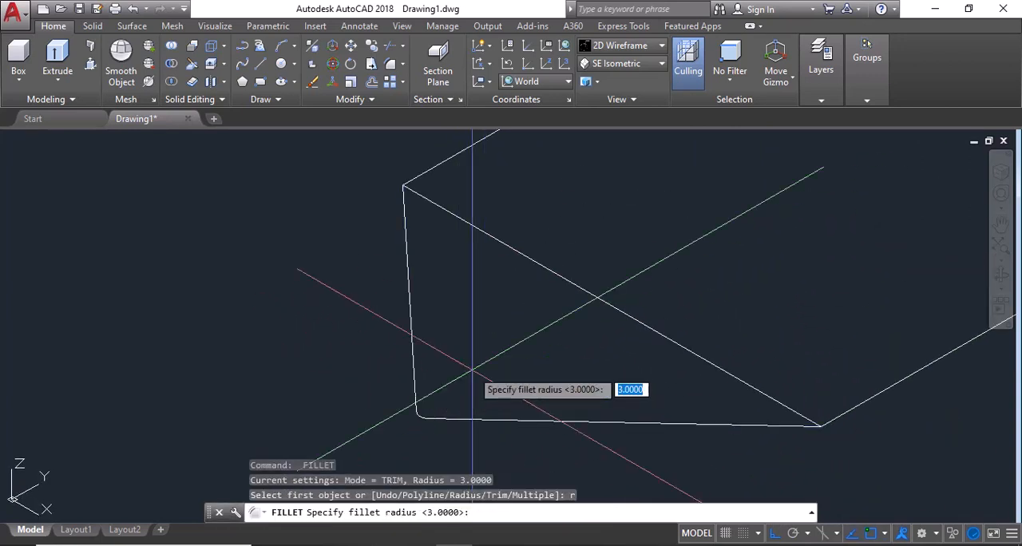
key("Escape")
key("alt+Tab")
left_click(527, 544)
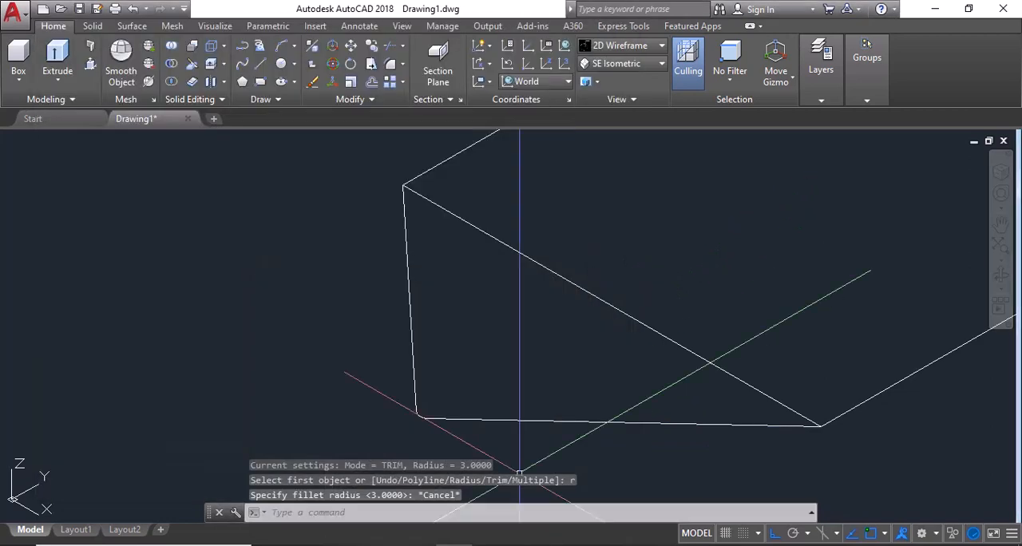
Step: Fillet the tip between the two slanted lines with radius 5
type("f")
key("Return")
type("r")
key("Return")
type("5")
key("Return")
left_click(414, 369)
left_click(444, 418)
key("Escape")
Step: Erase the leftover smaller arc at the rounded tip
scroll(420, 429, "up", 6)
left_click(420, 372)
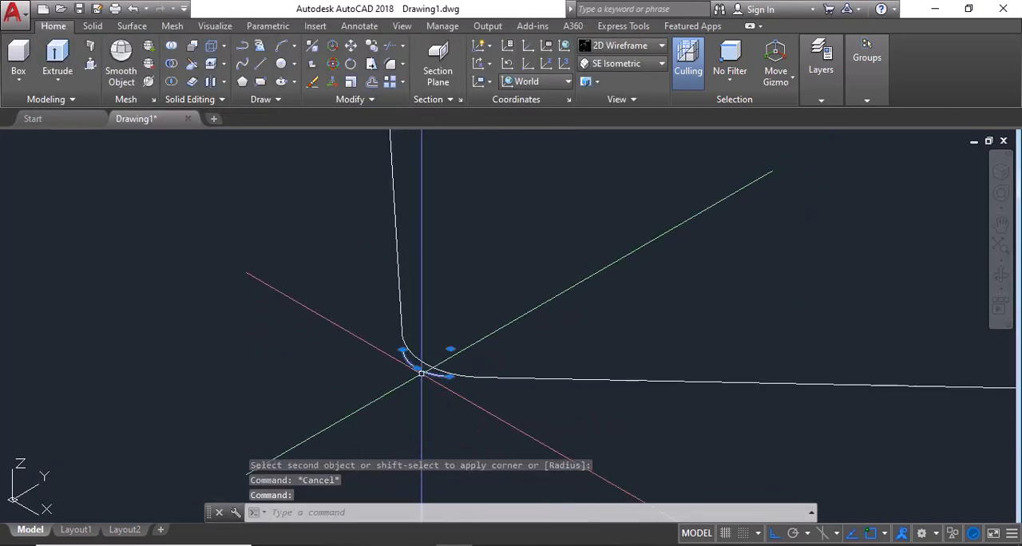
type("e")
key("Return")
Step: Switch the model to the Top view
scroll(424, 404, "down", 2)
left_click(1001, 169)
scroll(807, 244, "down", 3)
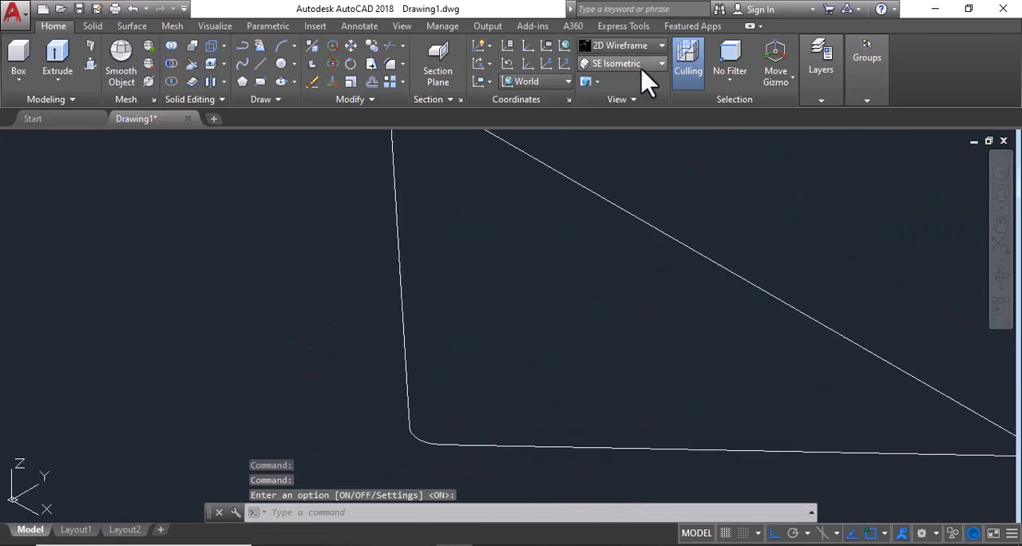
left_click(642, 66)
left_click(623, 79)
Step: Check the slot dimensions in the reference image and draw a vertical centre line from the lower edge's midpoint to the tip
scroll(540, 408, "up", 3)
left_click(528, 544)
scroll(269, 390, "up", 4)
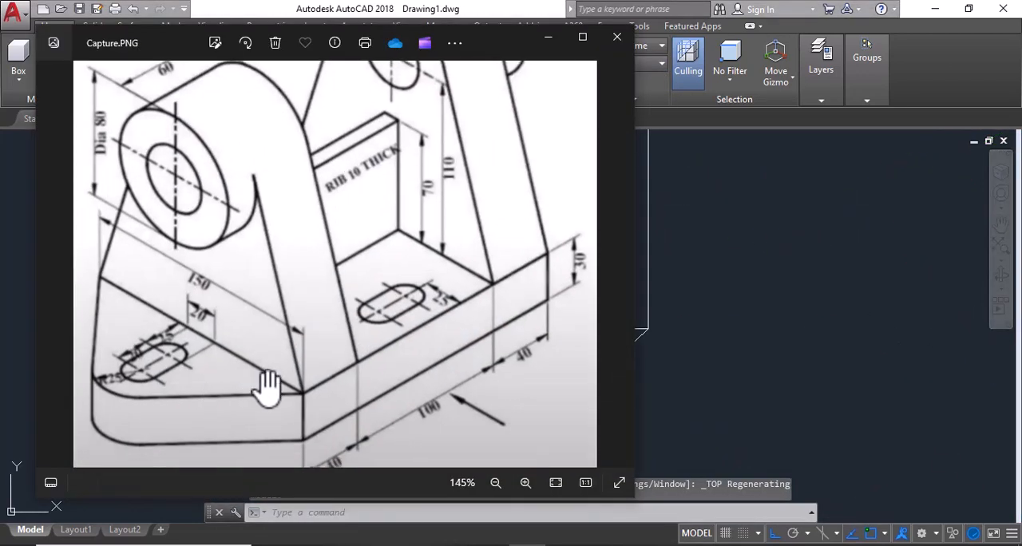
left_click(711, 428)
type("l")
key("Return")
left_click(532, 329)
left_click(531, 458)
key("Escape")
Step: Recheck the reference image and offset the nose's vertical centre line by 10 units to both sides
scroll(536, 364, "up", 4)
left_click(527, 545)
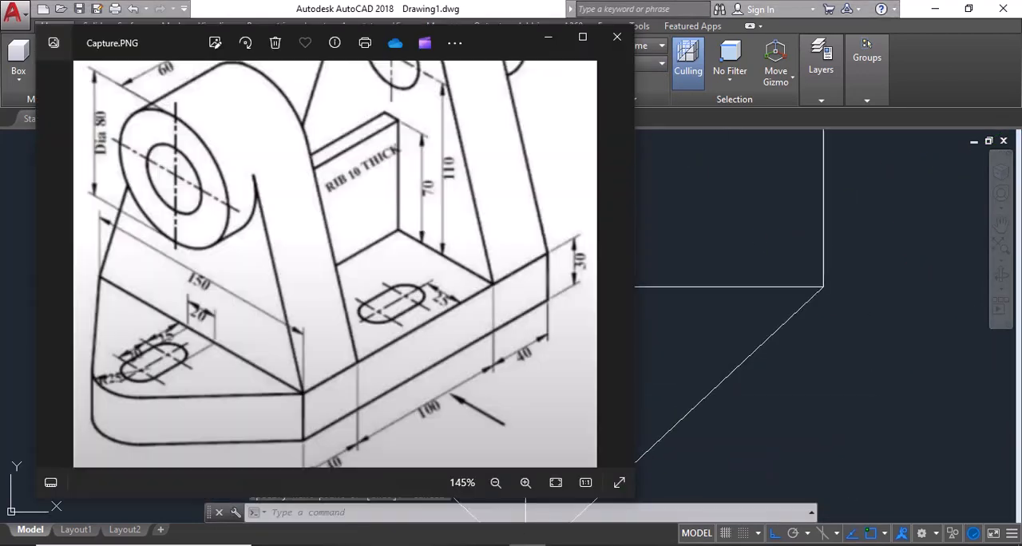
left_click(527, 545)
type("o")
key("Return")
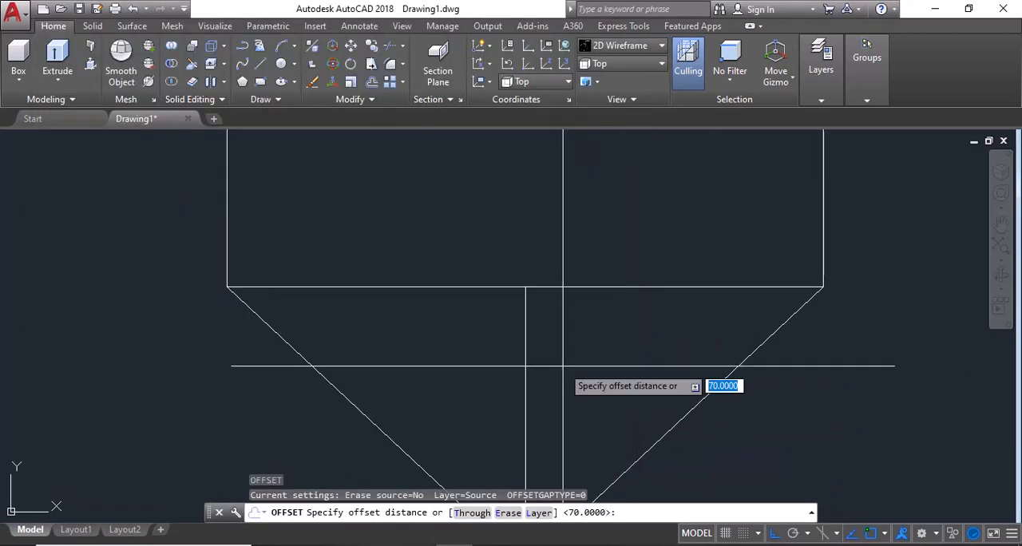
type("10")
key("Return")
left_click(525, 388)
left_click(561, 385)
left_click(525, 373)
scroll(487, 322, "down", 2)
key("Escape")
Step: Erase the original vertical centre line between the two offset lines
left_click(512, 360)
type("e")
key("Return")
Step: Offset the rectangle's lower edge into the triangular nose, and offset the resulting line a further 20 units toward the tip
left_click(561, 289)
left_click(558, 325)
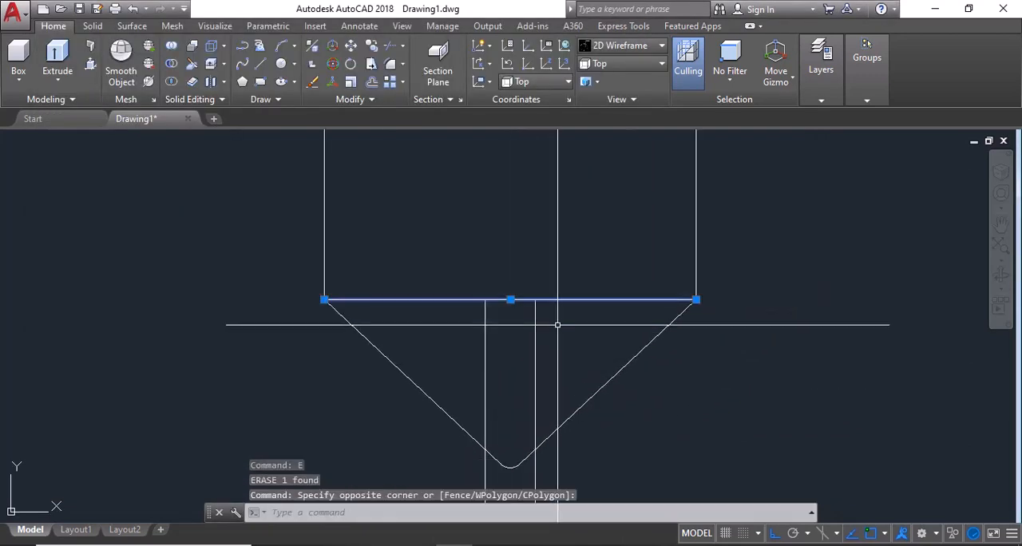
type("o")
key("Return")
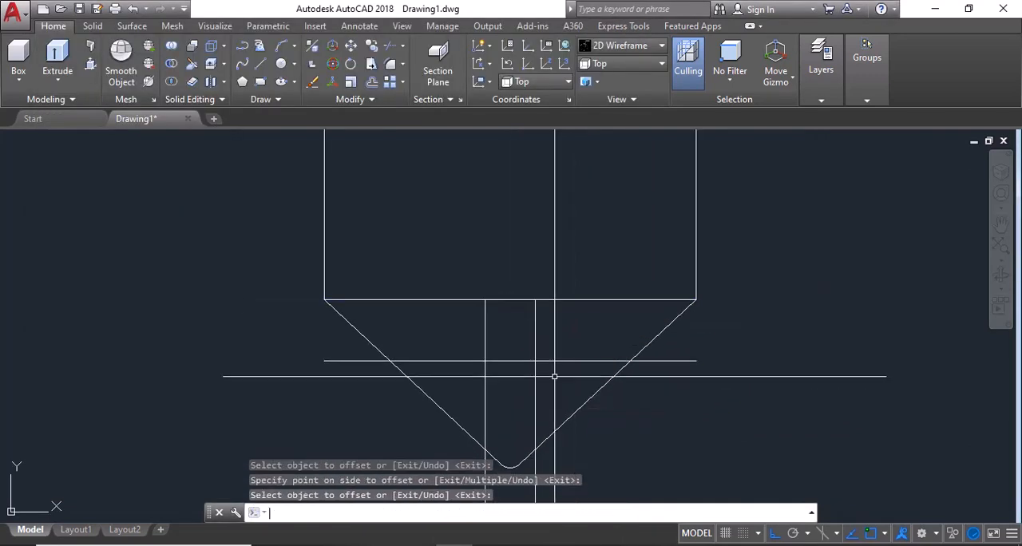
key("Return")
type("20")
key("Return")
left_click(557, 360)
left_click(557, 394)
key("Escape")
key("Escape")
scroll(557, 395, "up", 4)
Step: Join the crossing offset lines into a closed square with zero-radius fillets at its corners
type("f")
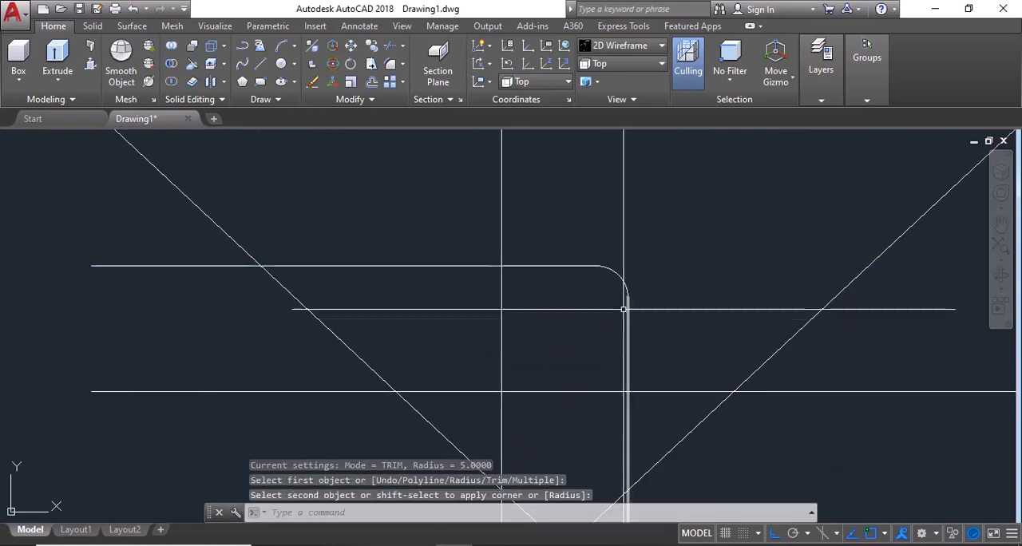
type("f r 0")
left_click(583, 266)
left_click(629, 319)
key("space")
left_click(628, 352)
left_click(603, 391)
key("space")
left_click(565, 391)
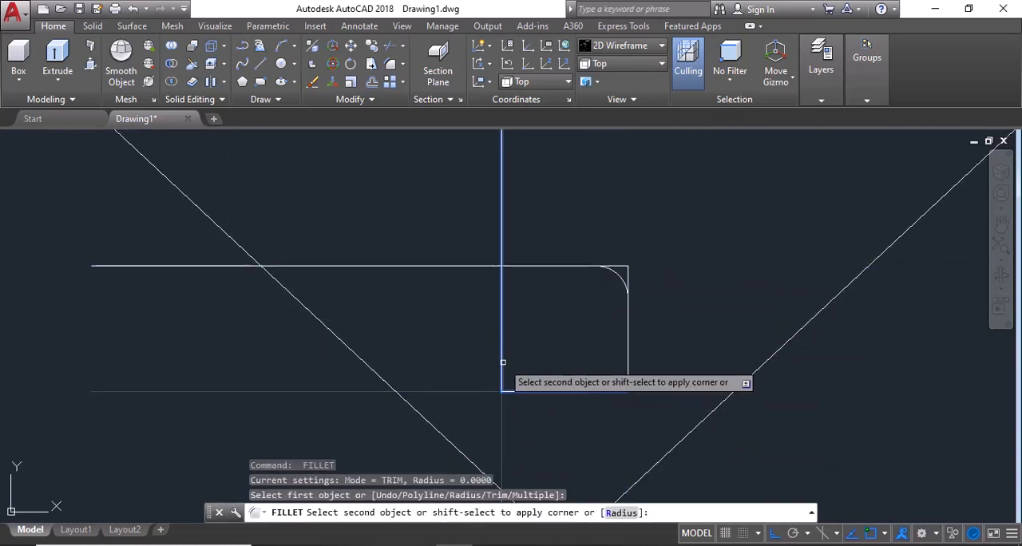
left_click(503, 363)
Step: Draw circles of radius 10 centred on the midpoints of the square's upper and lower sides
middle_click_drag(592, 305, 593, 342)
type("c")
key("space")
left_click(567, 303)
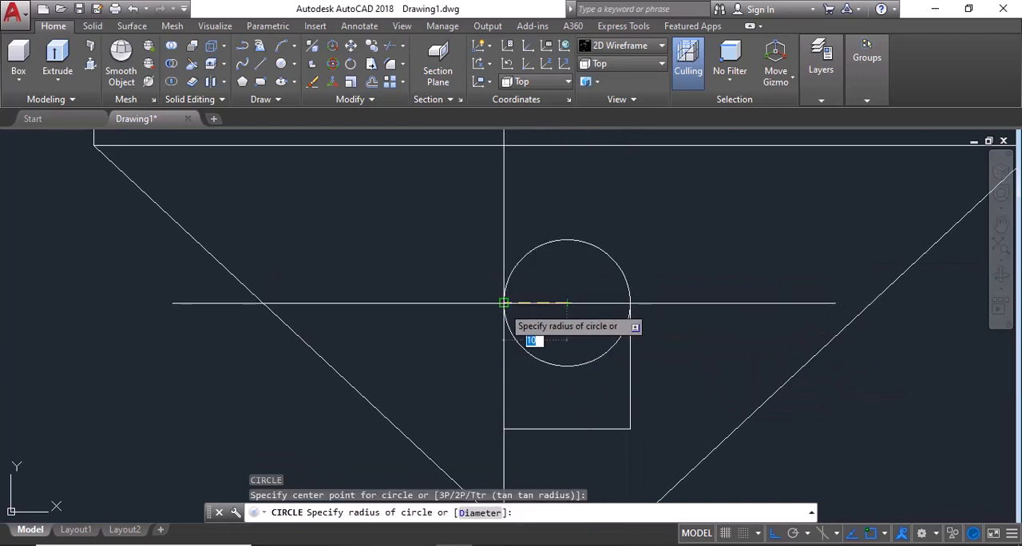
left_click(504, 303)
scroll(550, 339, "down", 3)
key("space")
left_click(560, 394)
key("space")
key("Escape")
Step: Trim the inner halves of both circles and erase the square's two horizontal sides to leave a slot outline
type("tr")
left_click(579, 311)
left_click(549, 391)
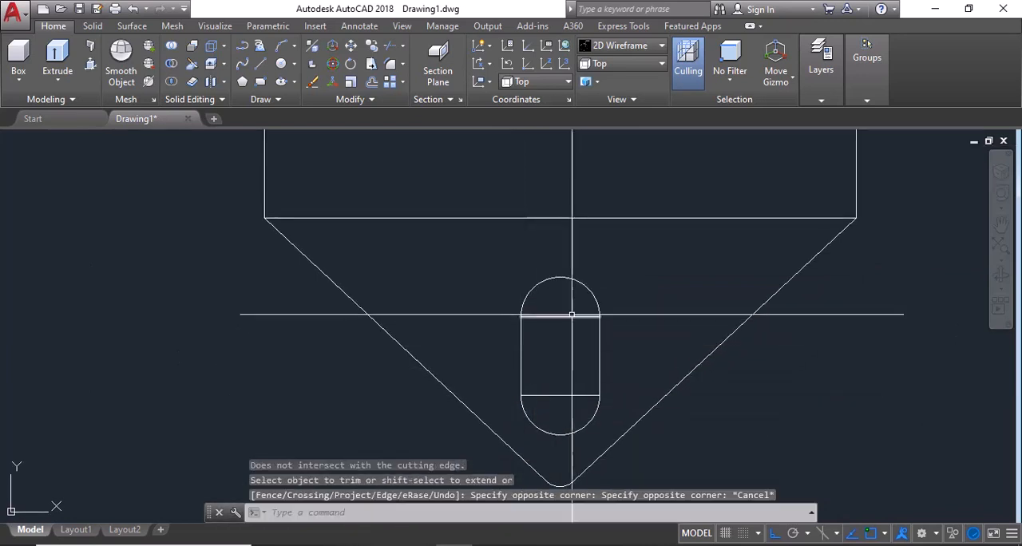
left_click(572, 315)
left_click(556, 396)
type("e")
key("space")
Step: Recheck the reference image, draw a horizontal line inward from the midpoint of the rectangle's right side, and offset that side 25 units inward
scroll(560, 407, "down", 5)
middle_click_drag(560, 408, 482, 411)
key("alt+Tab")
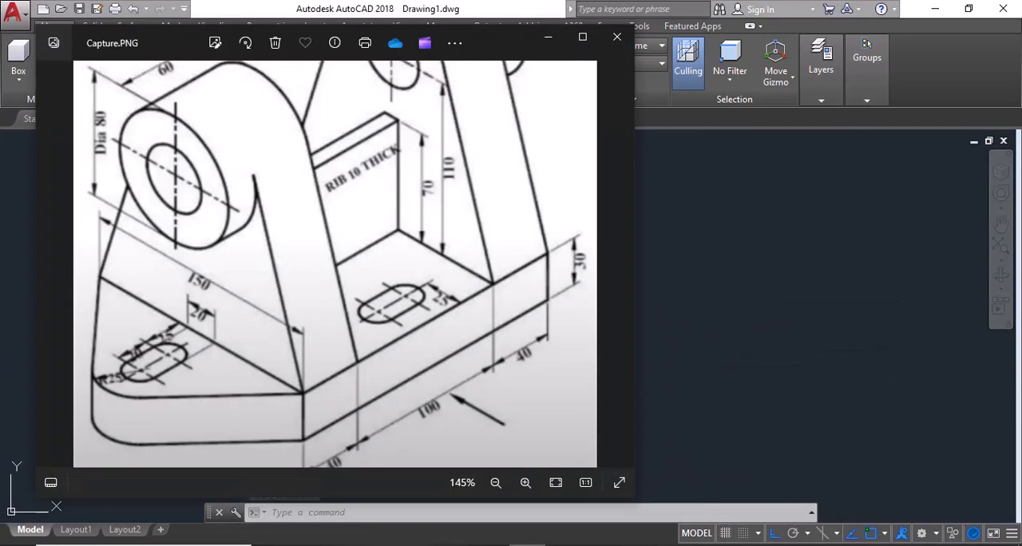
key("alt+Tab")
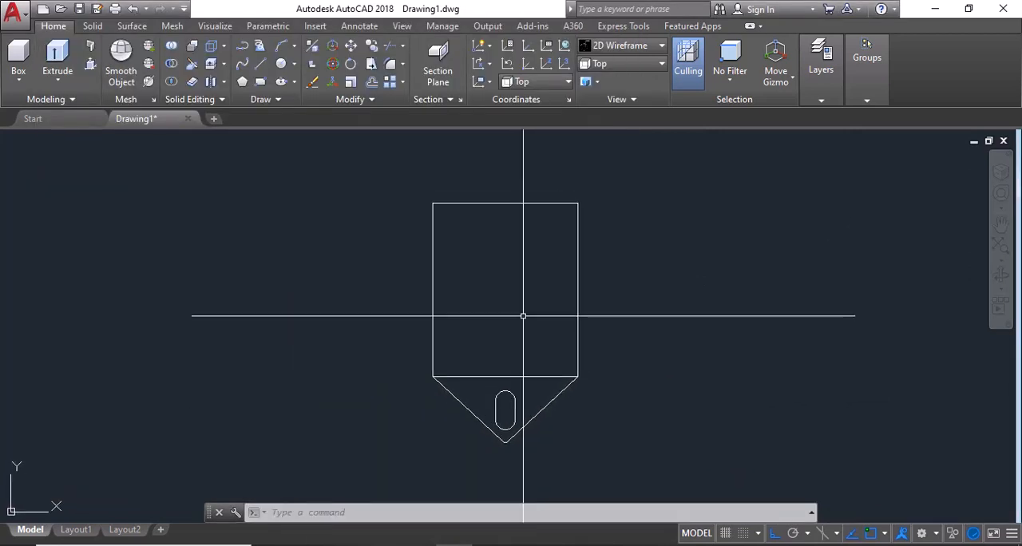
type("l")
key("space")
left_click(578, 289)
left_click(486, 290)
key("space")
type("o 25")
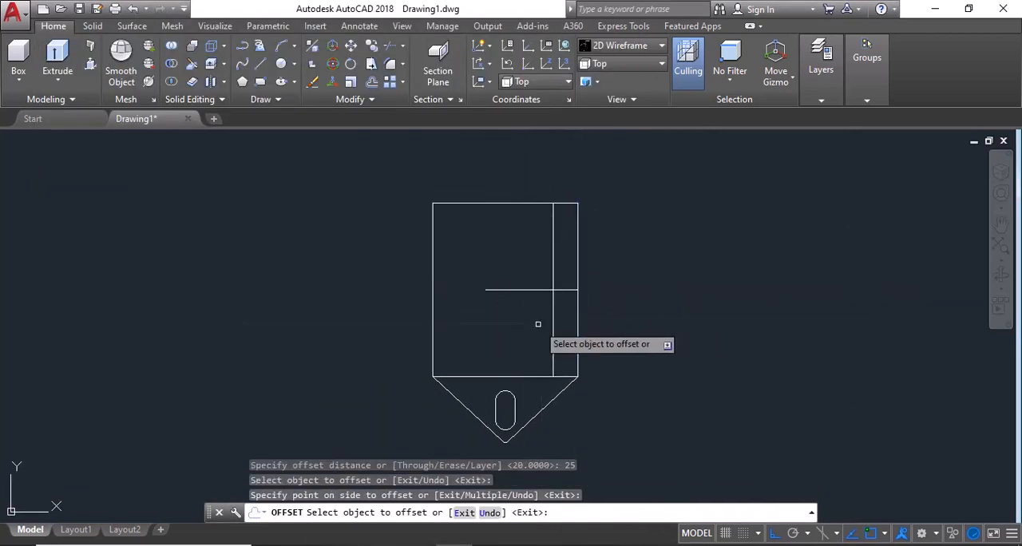
key("Escape")
Step: Draw a vertical centre line between the slot's arc tops and a horizontal line between its straight sides' midpoints
scroll(523, 399, "up", 4)
middle_click_drag(495, 413, 516, 381)
type("l")
key("space")
left_click(527, 340)
left_click(528, 437)
key("space")
key("space")
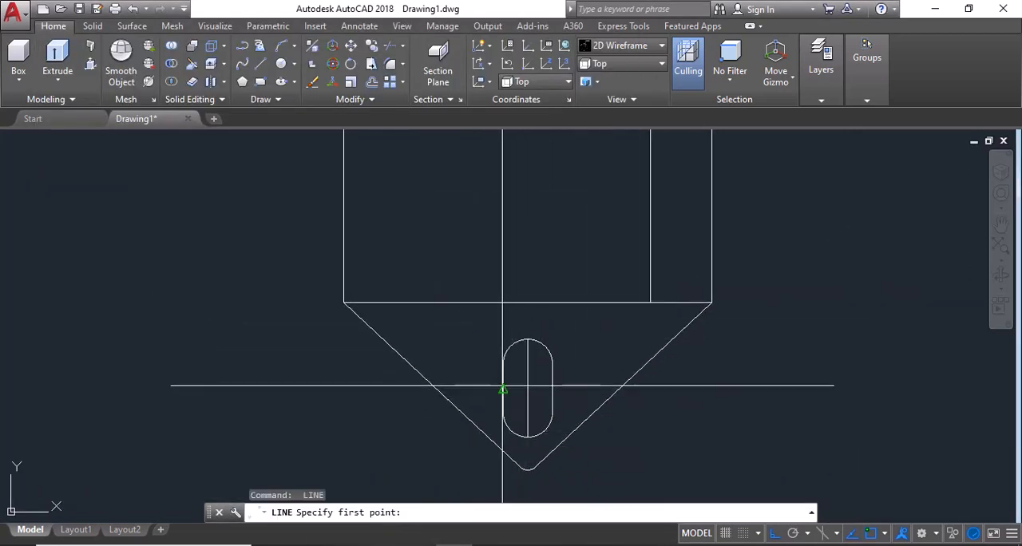
left_click(502, 387)
left_click(553, 388)
key("Escape")
Step: Draw horizontal lines across the slot between the endpoints of its upper and lower arcs
scroll(529, 363, "up", 2)
key("space")
left_click(488, 365)
left_click(566, 364)
key("space")
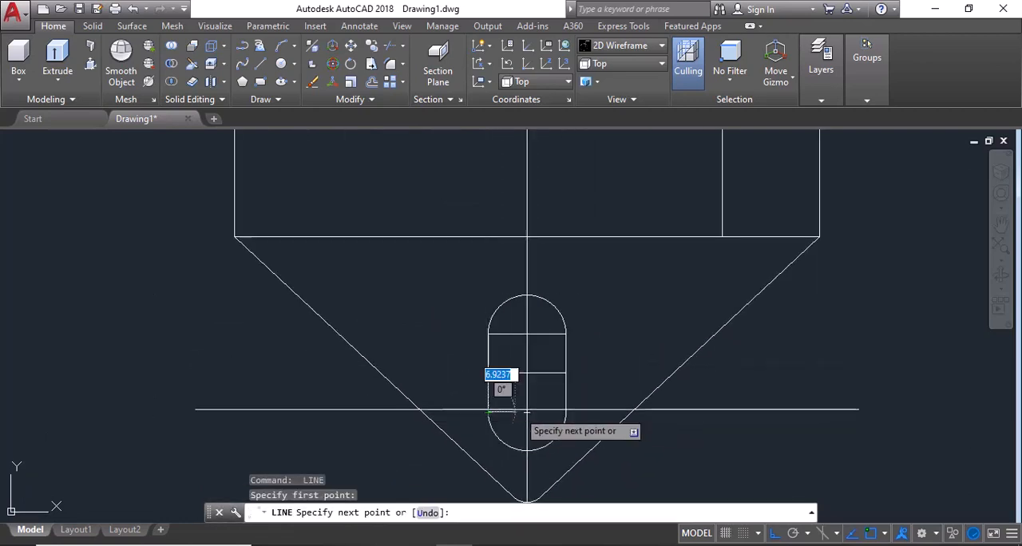
left_click(566, 412)
key("Escape")
Step: Delete the middle horizontal line inside the slot and return to the reference image
left_click(561, 355)
left_click(550, 376)
key("Delete")
key("alt+Tab")
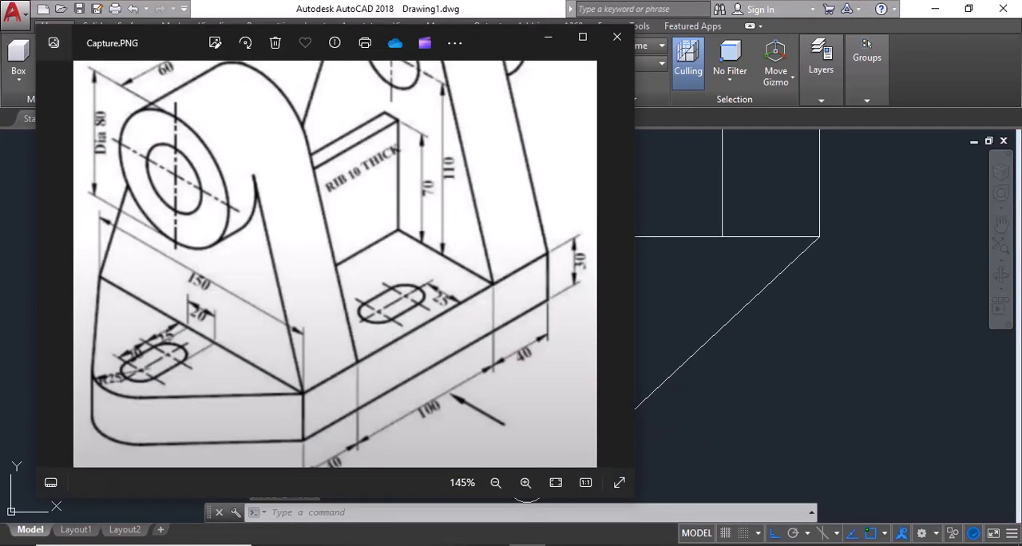
Step: Draw a horizontal line across the slot between the midpoints of its straight sides
key("alt+Tab")
type("l")
left_click(488, 373)
left_click(566, 373)
key("Escape")
Step: Copy the slot with its inner lines from its centre to the intersection of the rectangle's horizontal midline and the 25-unit offset line
left_click(475, 283)
left_click(591, 457)
type("co")
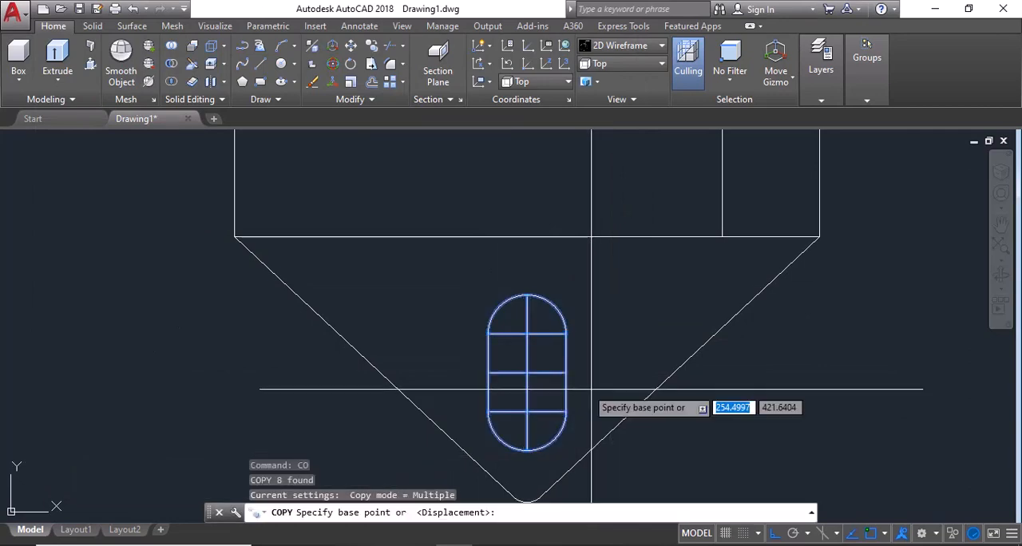
left_click(527, 373)
scroll(530, 395, "down", 6)
left_click(574, 279)
key("Escape")
Step: Erase the construction lines in and around the copied slot and those inside the original slot
scroll(530, 425, "up", 6)
left_click(529, 254)
left_click(496, 348)
type("e")
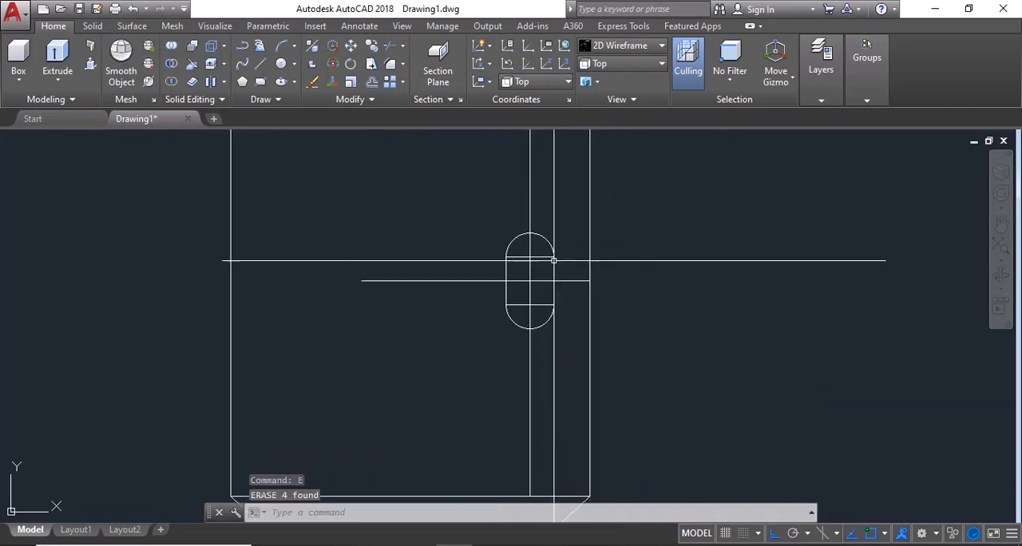
scroll(554, 261, "up", 2)
left_click(495, 418)
left_click(493, 335)
key("space")
key("alt+Tab")
Step: Examine the reference image for the dimensions of the upright bearing supports and compare it with the base drawing
key("alt+Tab")
Step: Mirror the copied slot about the rectangle's vertical centreline, keeping the source slot
scroll(602, 331, "down", 4)
left_click(507, 236)
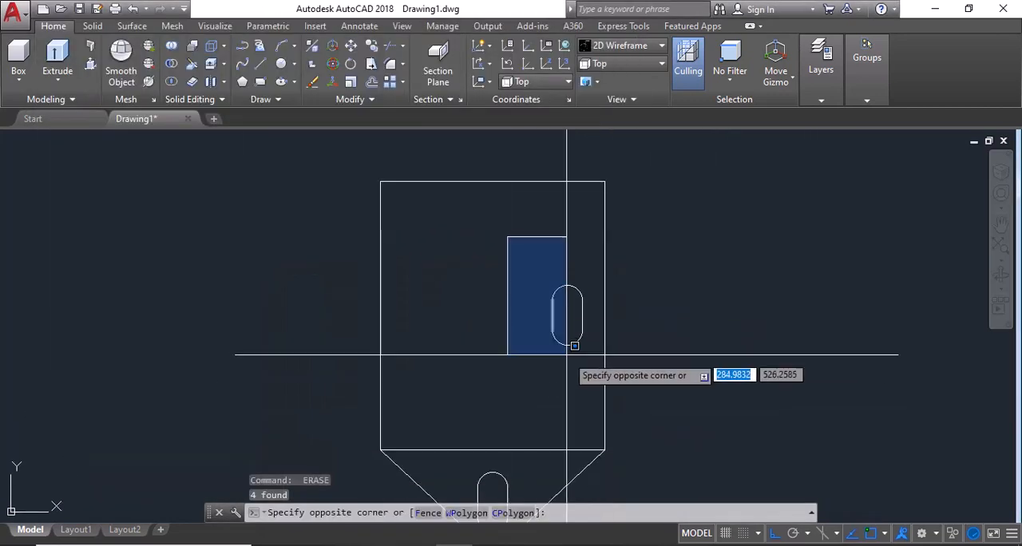
left_click(593, 361)
type("mi")
left_click(492, 181)
left_click(489, 248)
key("space")
key("Escape")
middle_click_drag(521, 218, 485, 132)
key("alt+Tab")
key("alt+Tab")
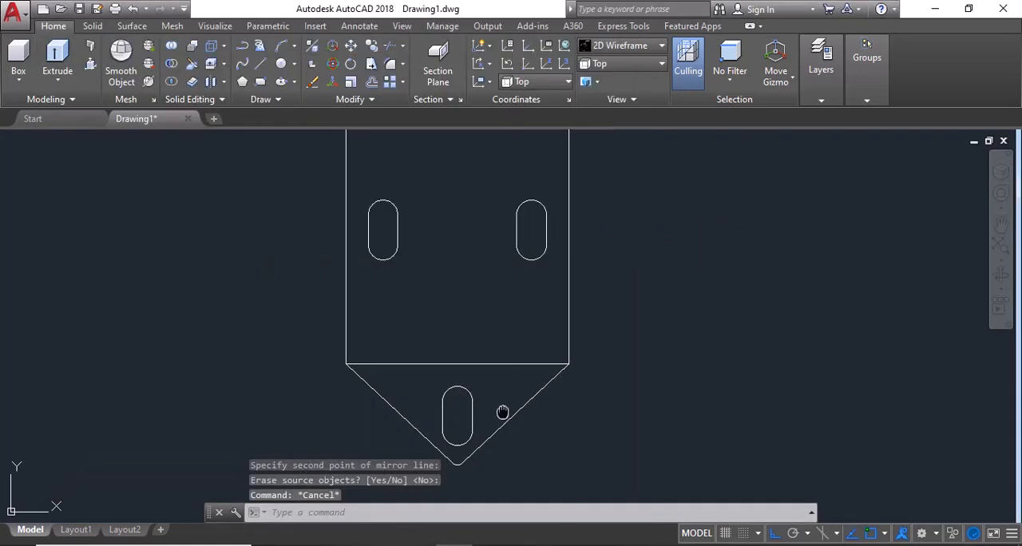
middle_click_drag(503, 413, 543, 341)
scroll(536, 413, "up", 4)
type("f")
key("Escape")
key("Escape")
key("Escape")
key("alt+Tab")
scroll(388, 325, "down", 2)
key("alt+Tab")
key("alt+Tab")
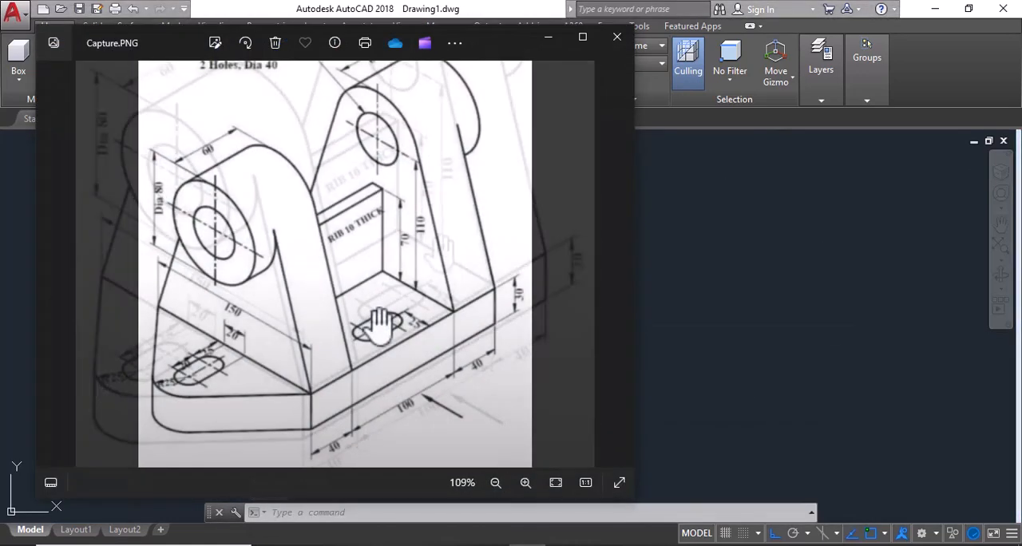
key("alt+Tab")
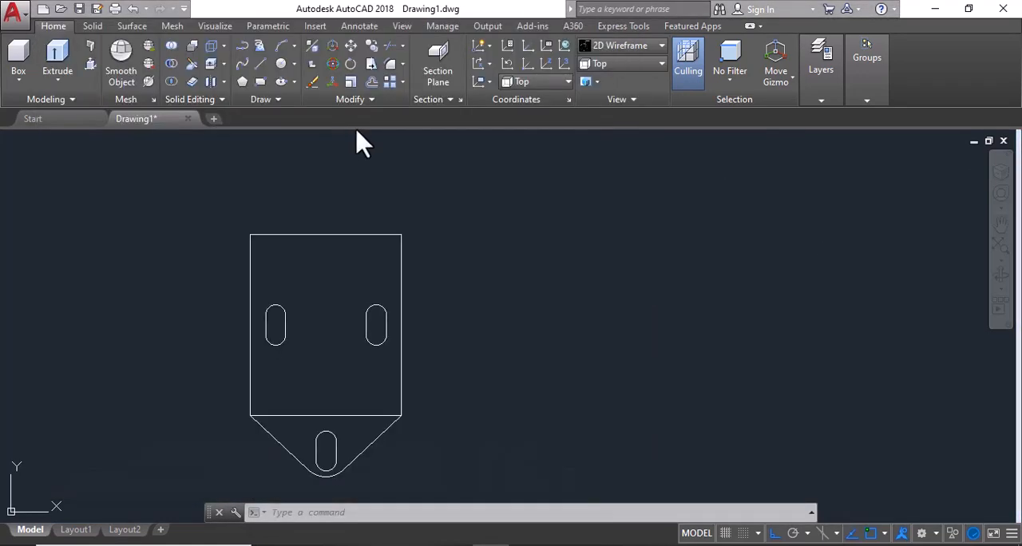
Step: Draw two concentric circles with radii 20 and 50 in the empty space beside the base outline
type("c")
left_click(539, 301)
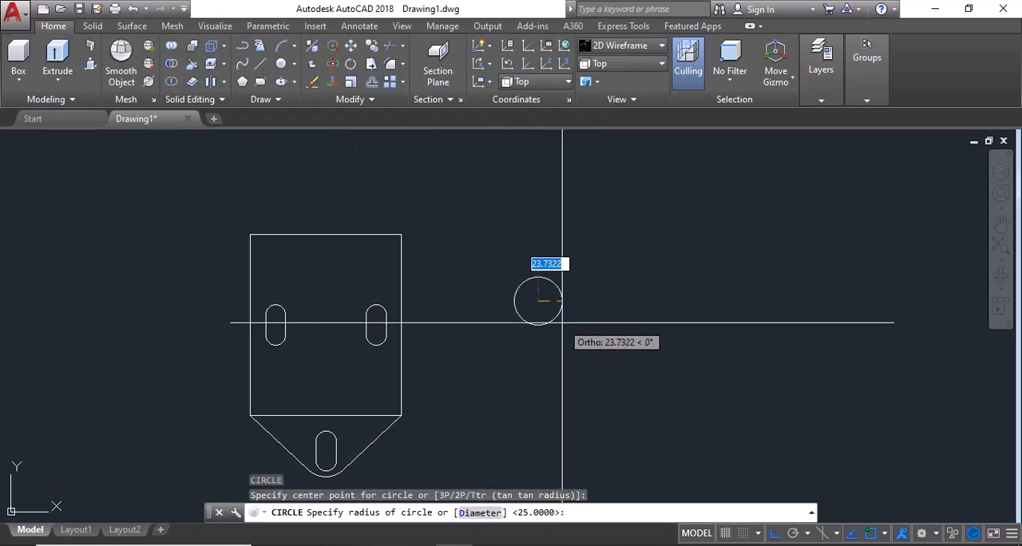
key("Return")
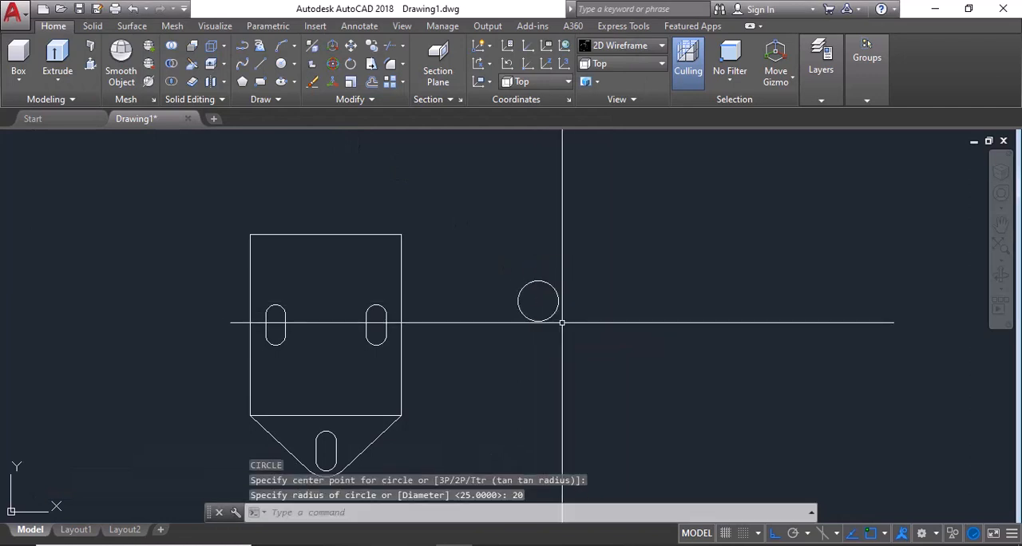
key("space")
left_click(538, 301)
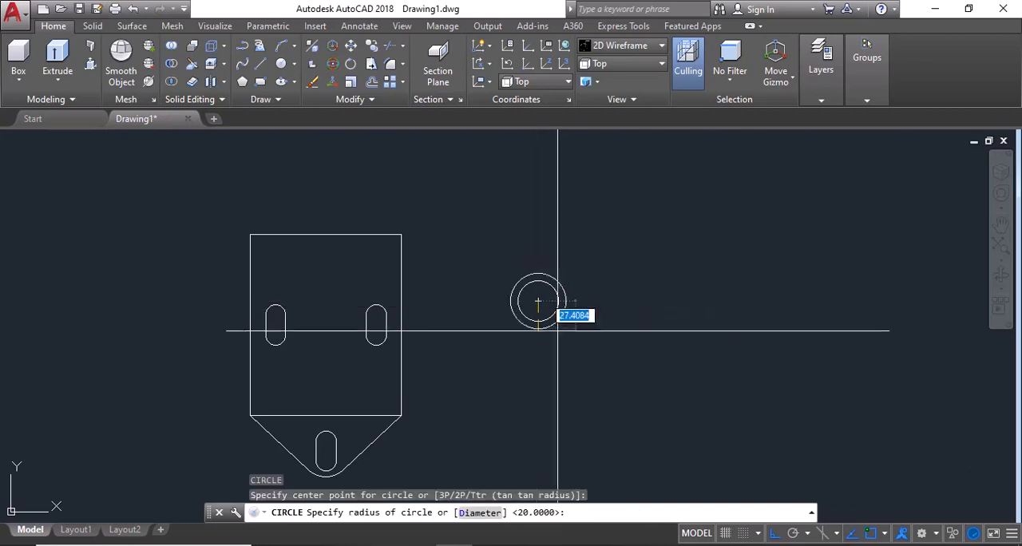
type("50")
key("Return")
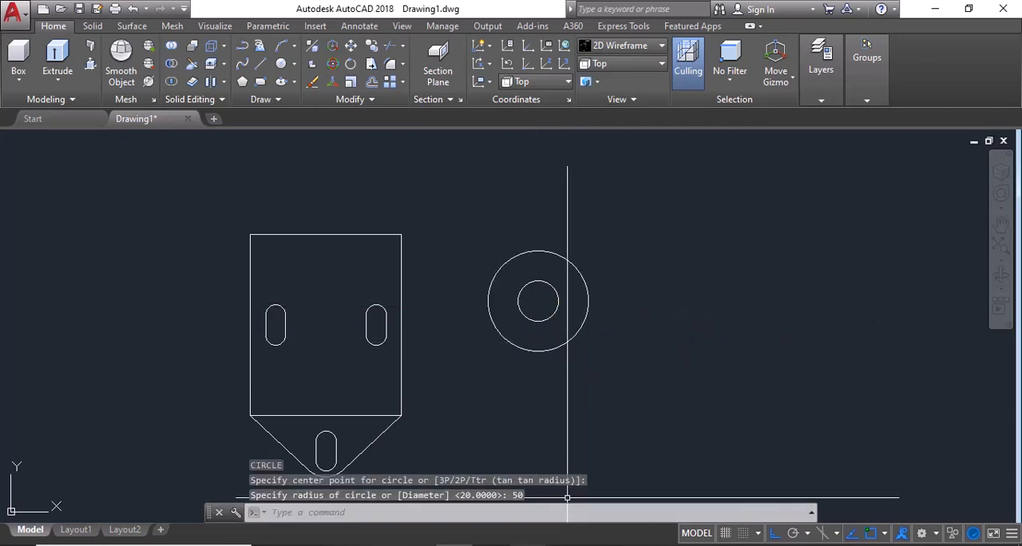
Step: Check the reference image and draw a vertical line from the circles' centre down past the outer circle
key("alt+Tab")
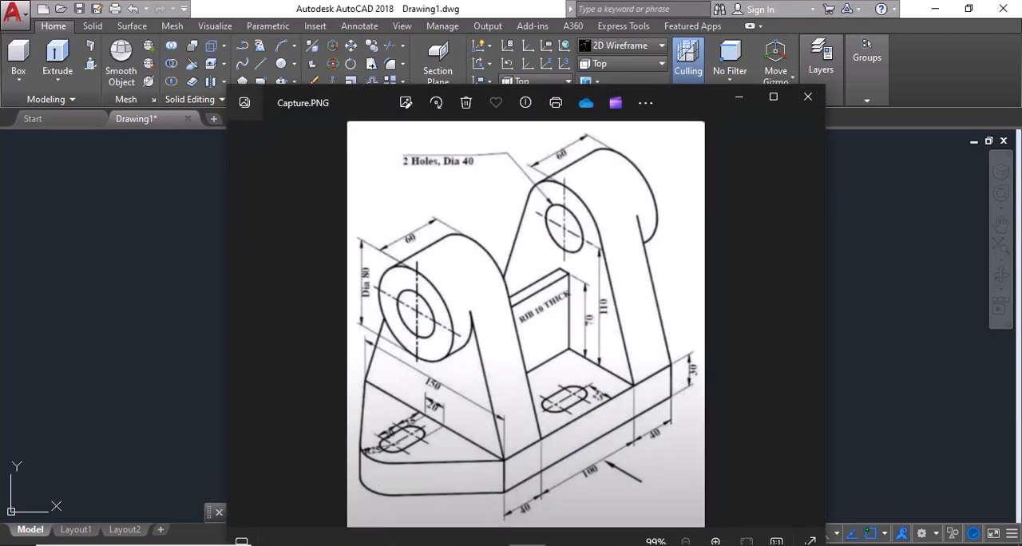
key("alt+Tab")
type("l")
key("space")
left_click(539, 301)
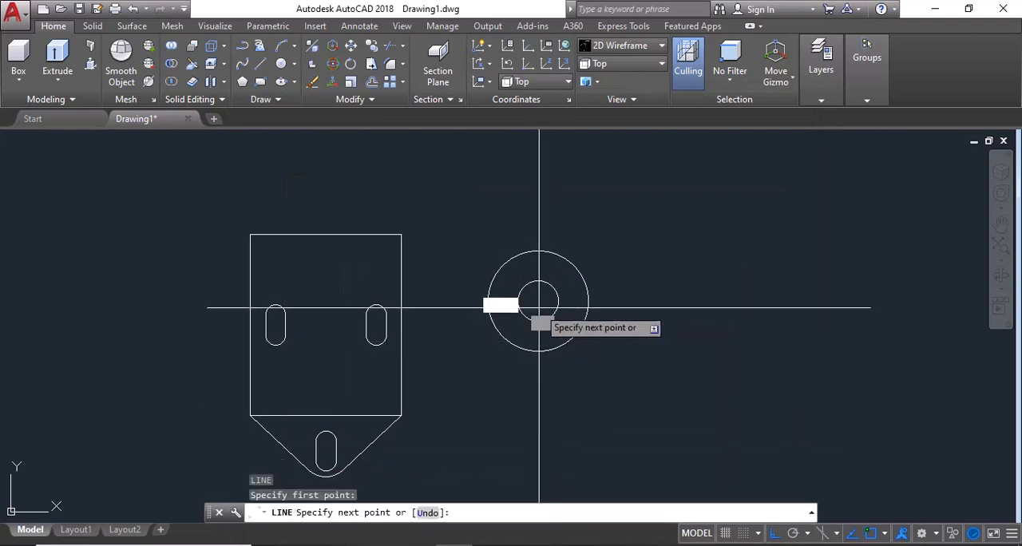
left_click(539, 381)
key("Escape")
Step: Offset the vertical line 110 units to the right of the circles' centre and recheck the reference image
type("o")
key("space")
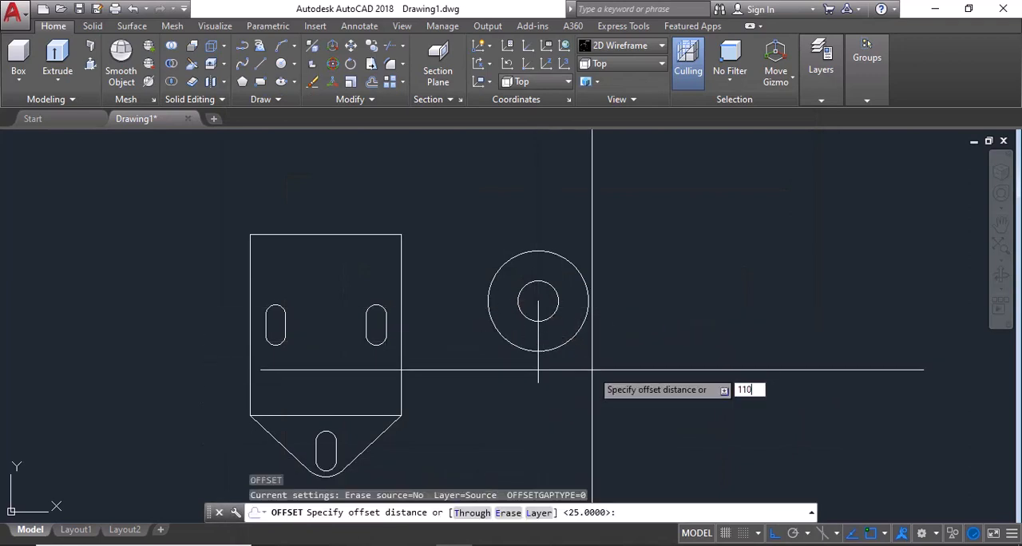
key("Return")
left_click(538, 355)
left_click(591, 357)
key("alt+Tab")
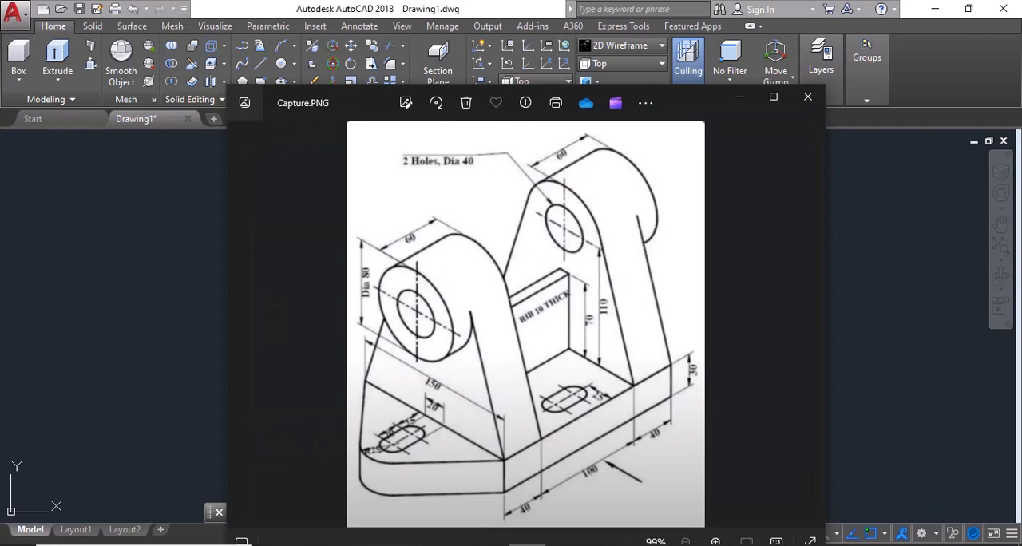
key("alt+Tab")
key("Escape")
key("Escape")
key("Escape")
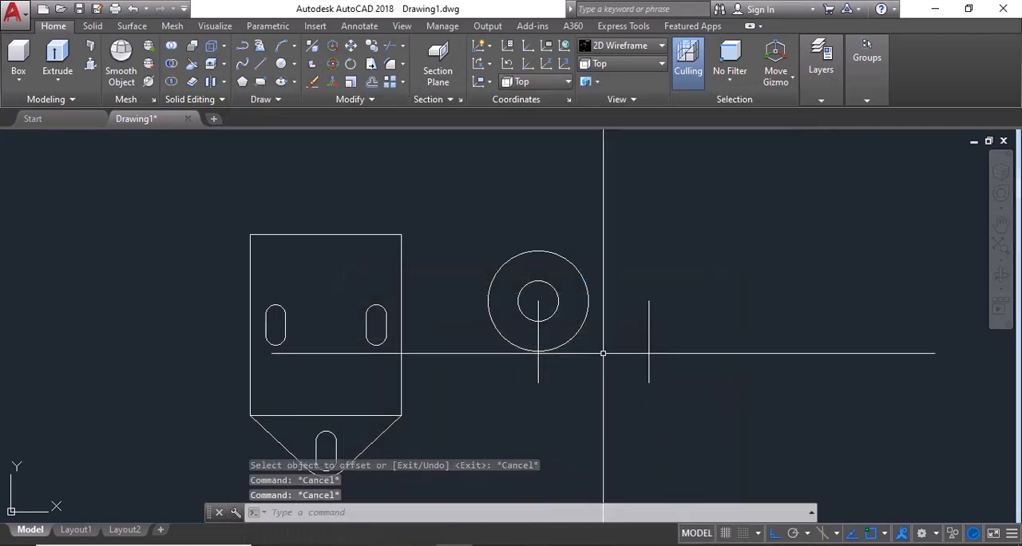
Step: Erase the original vertical line and draw a horizontal line from the circles' centre rightward past the offset line
left_click(537, 372)
type("l")
key("Return")
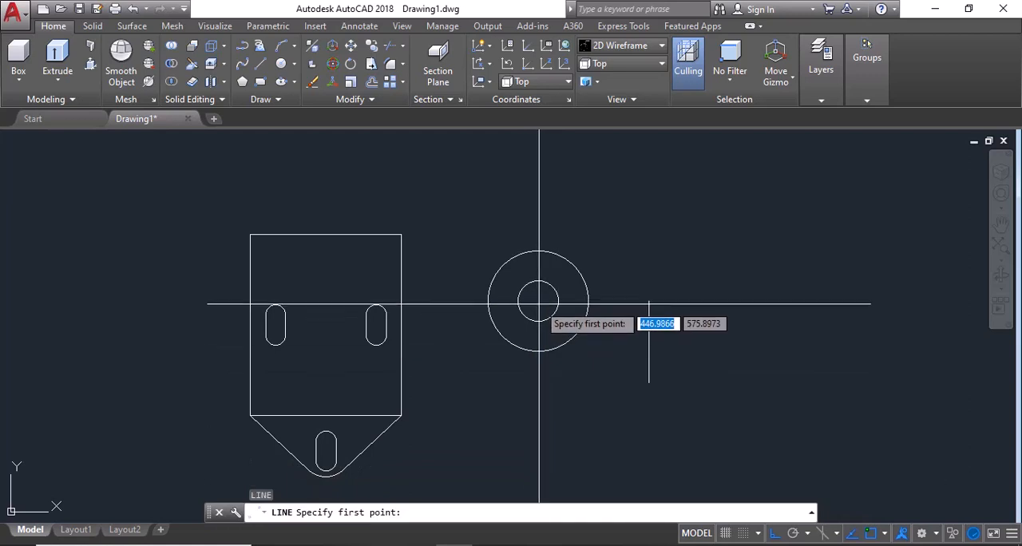
left_click(538, 302)
left_click(772, 301)
key("Escape")
key("Escape")
Step: Offset the horizontal centre line 75 units both upward and downward
type("o")
key("Return")
type("7")
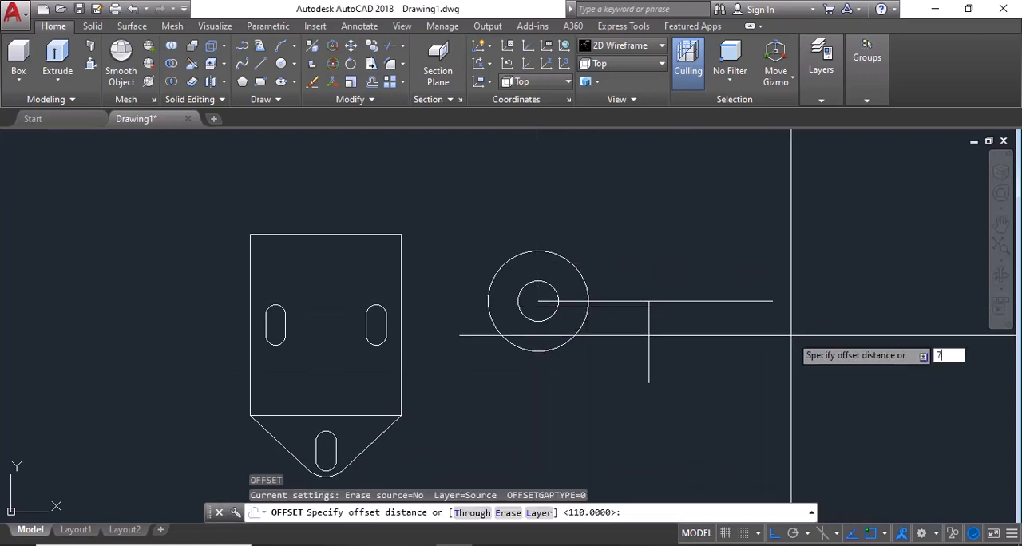
type("5")
key("Return")
left_click(763, 302)
left_click(746, 257)
left_click(754, 301)
left_click(737, 358)
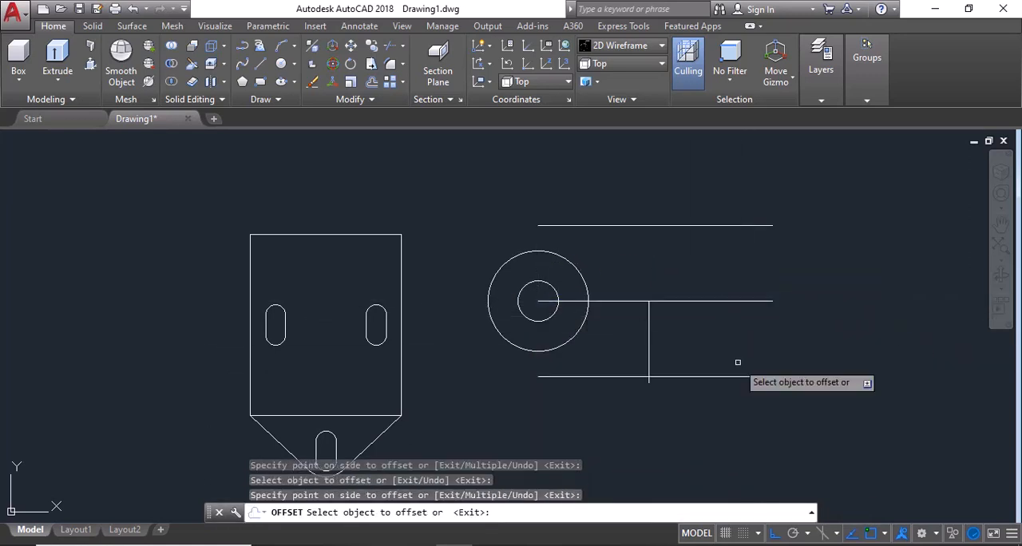
key("Escape")
key("Escape")
Step: Fit the vertical line between the two outer horizontal lines and trim the three horizontal lines' ends beyond it
type("tr")
key("Return")
key("Return")
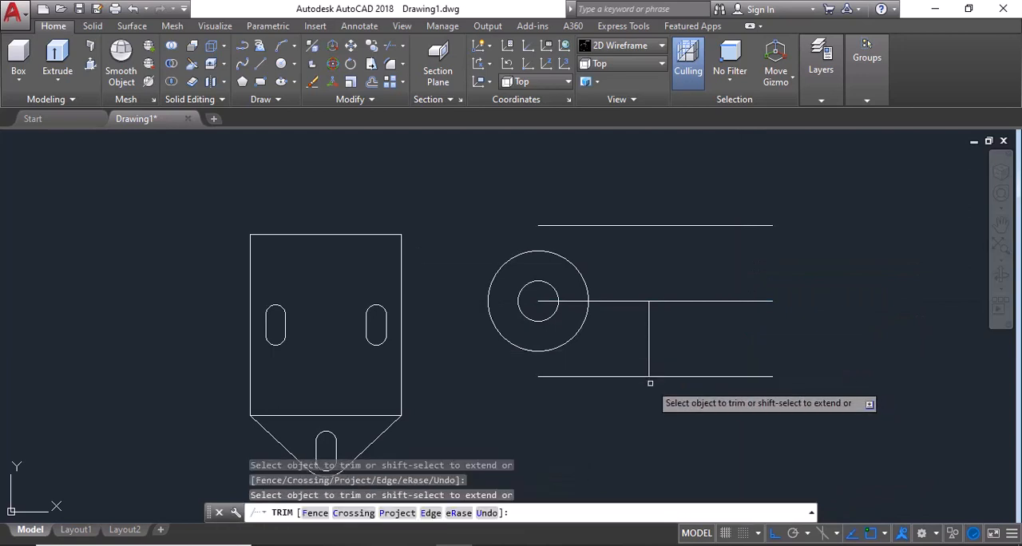
left_click(817, 172)
left_click(746, 414)
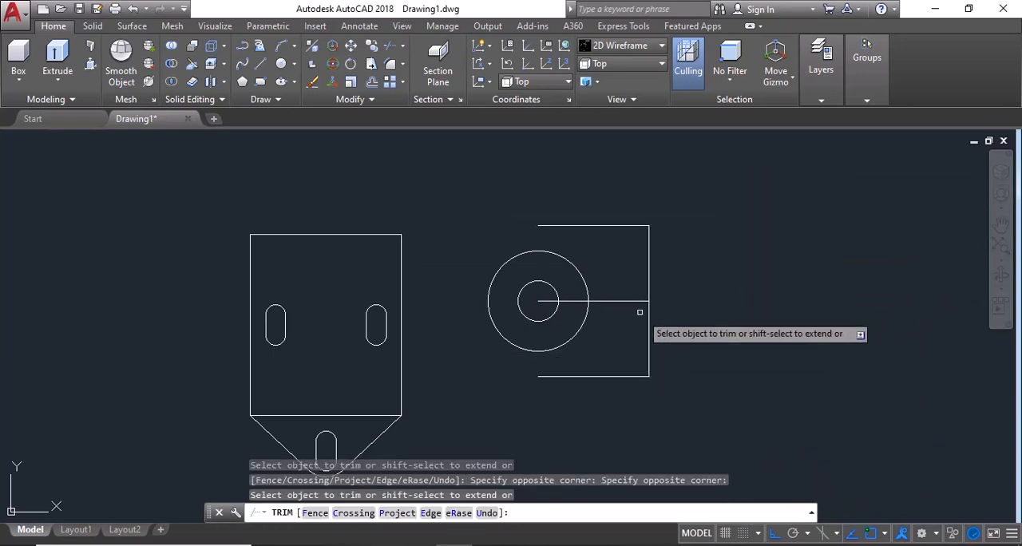
key("Escape")
key("Escape")
Step: Erase the three horizontal construction lines between the circles and the vertical line
left_click(620, 172)
left_click(610, 411)
type("e")
key("Return")
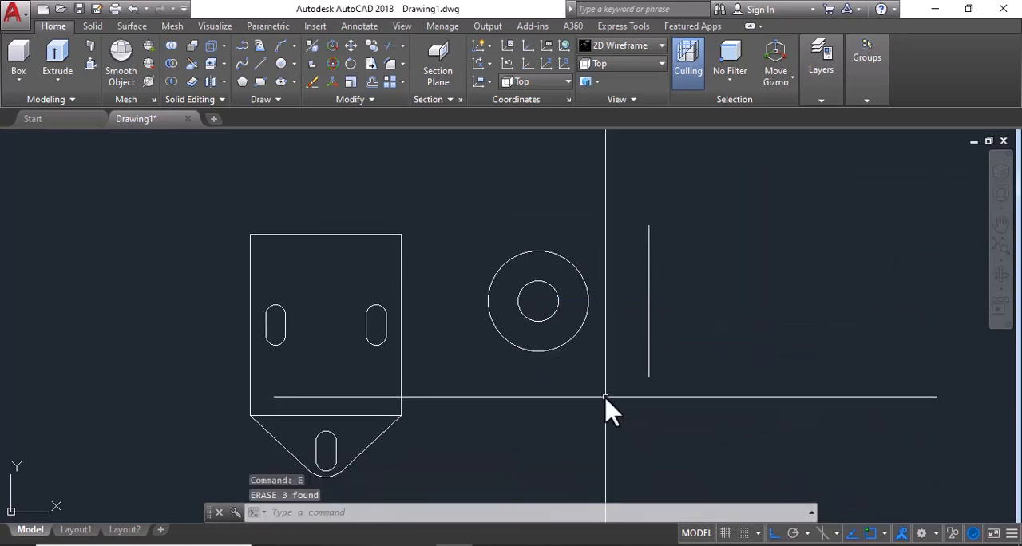
Step: Enable the Tangent object snap and draw a line joining the outer circle's upper tangent point to the vertical line's upper endpoint
scroll(593, 298, "up", 2)
type("l")
key("Return")
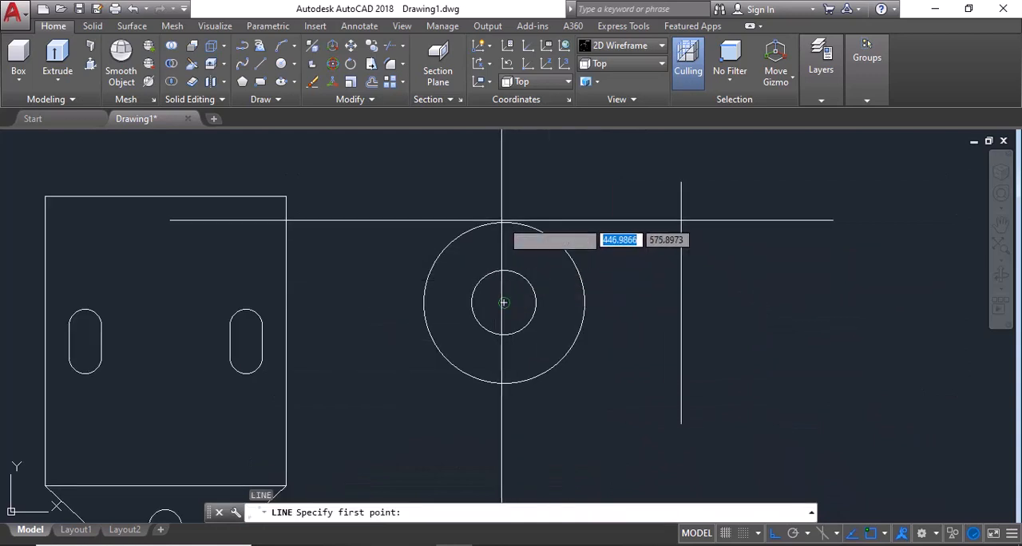
left_click(884, 532)
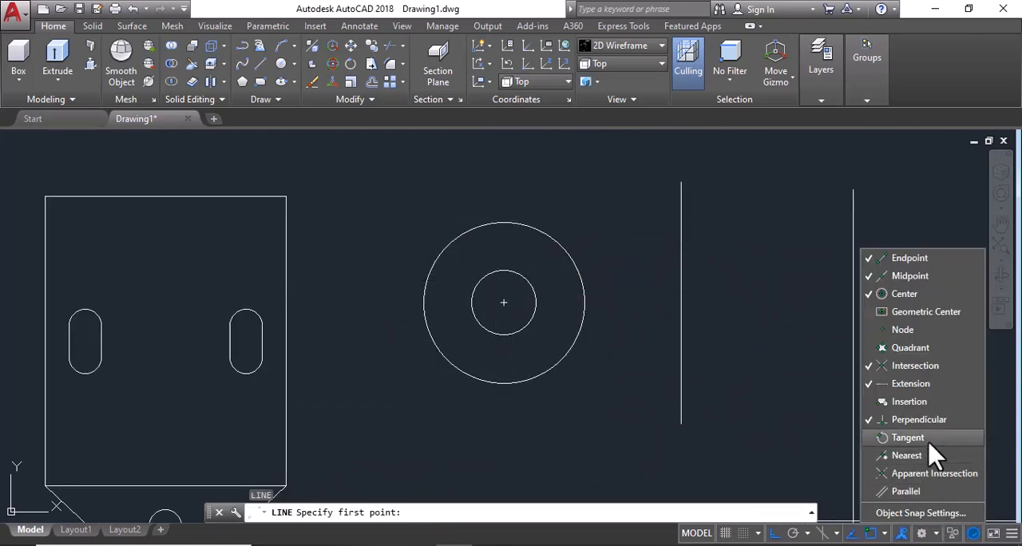
left_click(908, 438)
left_click(490, 222)
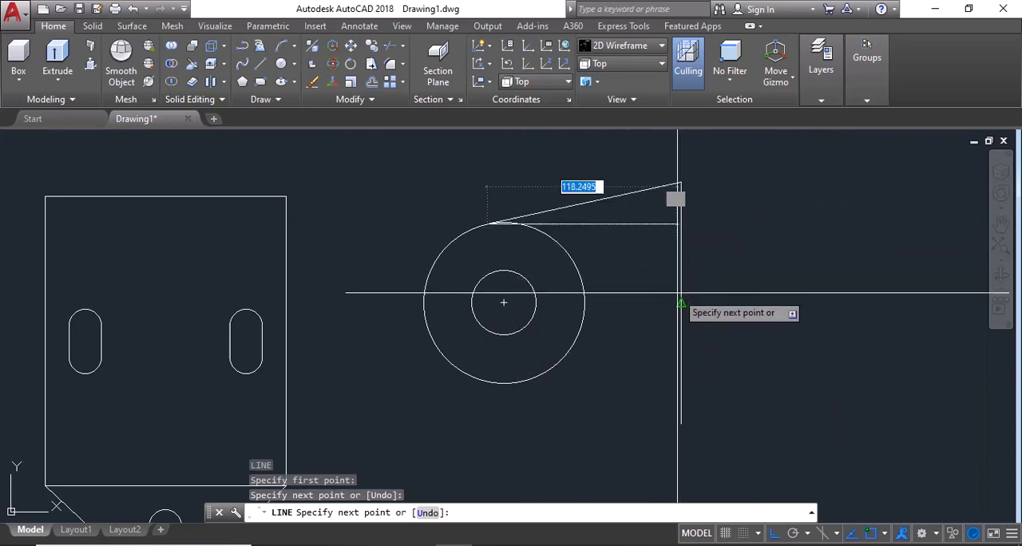
key("Escape")
Step: Draw a line from the vertical line's lower endpoint tangent to the outer circle's lower side, and compare with the reference image
key("Return")
left_click(681, 423)
left_click(500, 384)
key("Escape")
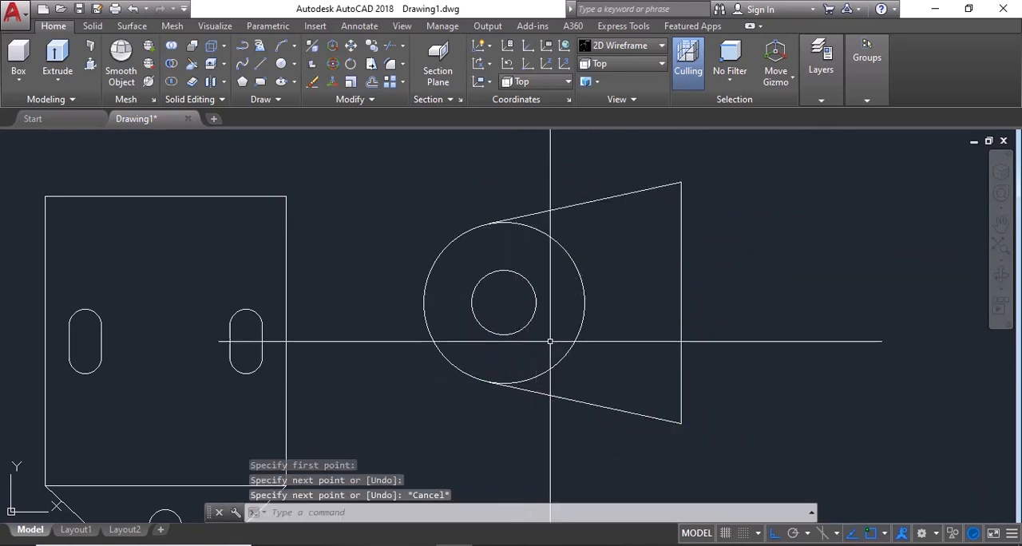
scroll(596, 318, "down", 5)
left_click(527, 545)
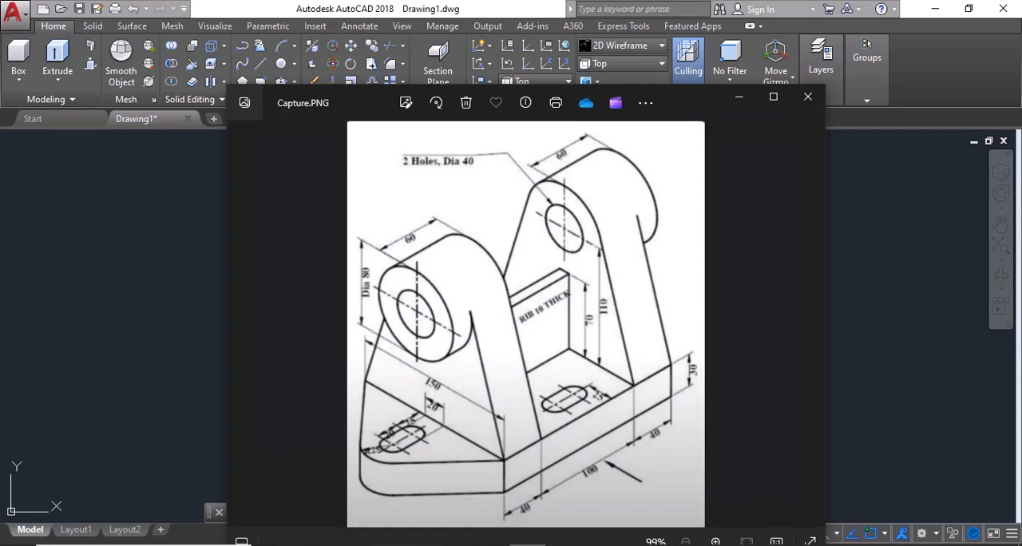
left_click(527, 545)
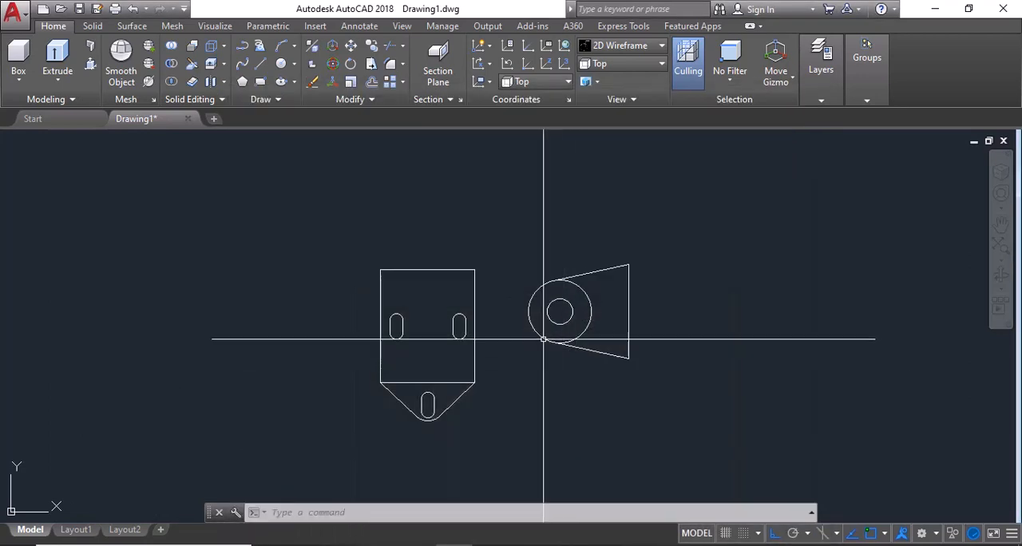
left_click(527, 545)
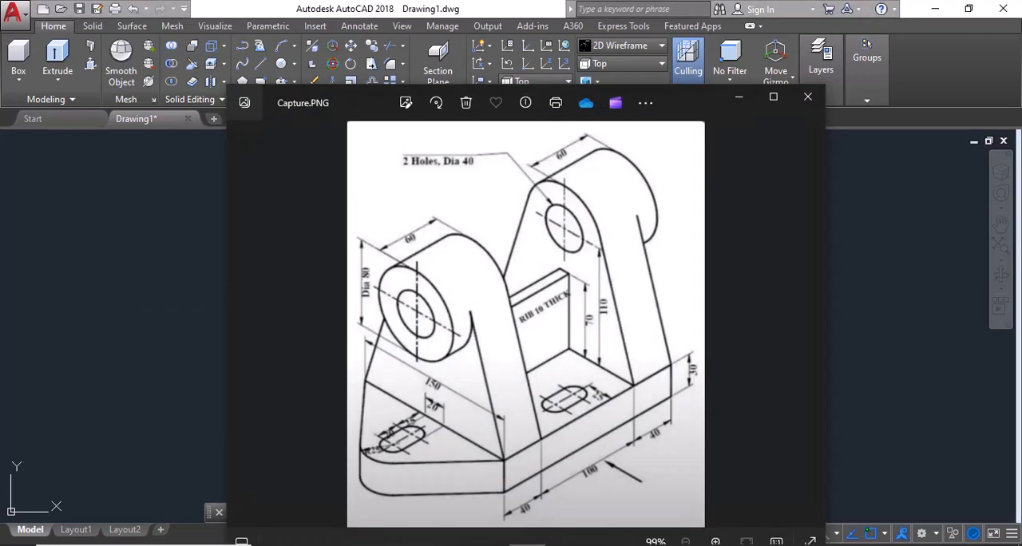
left_click(527, 545)
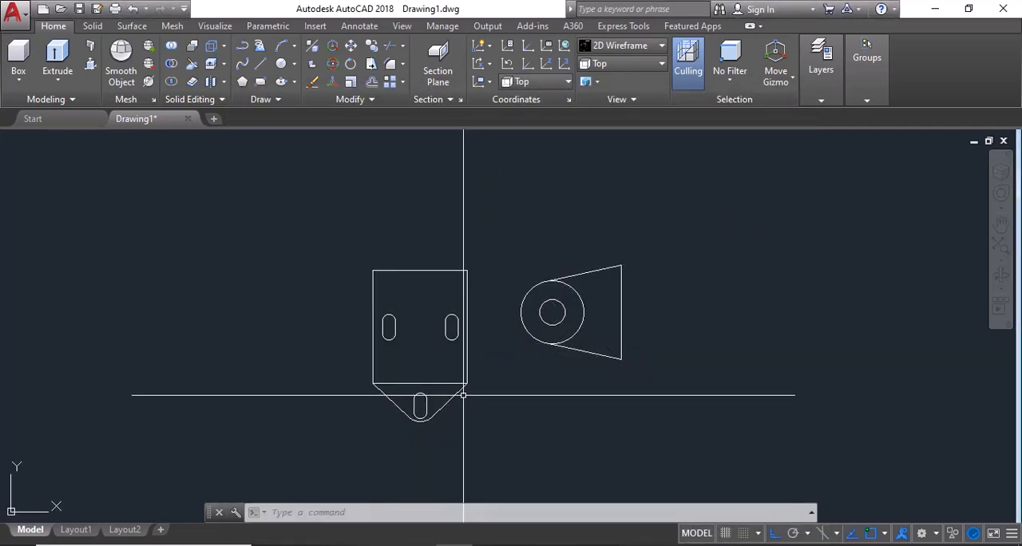
type("pre")
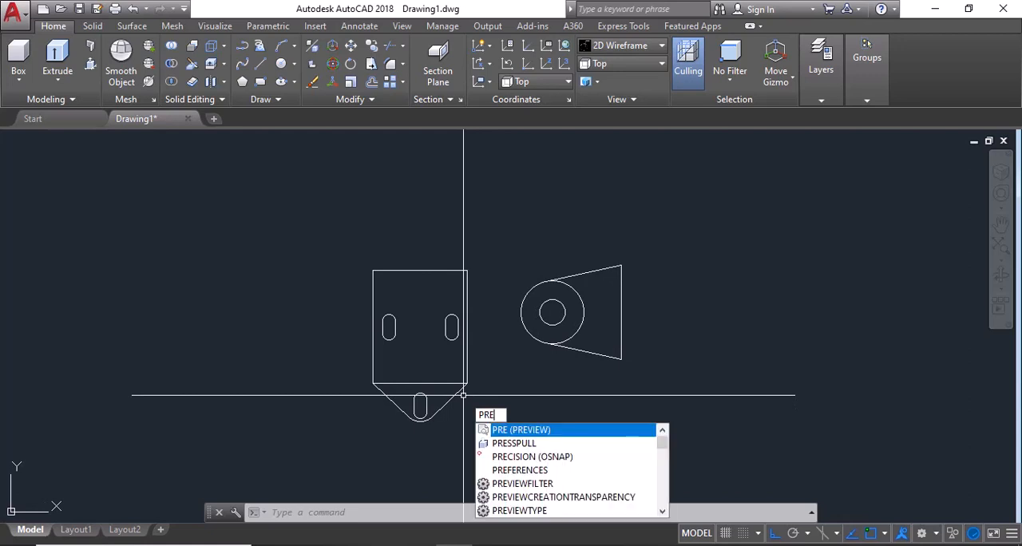
type("s")
key("Return")
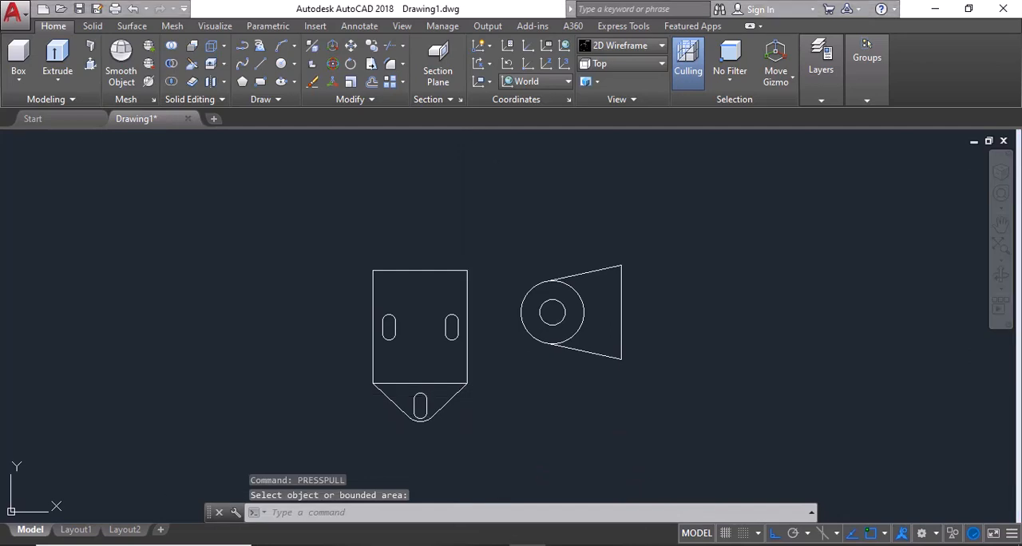
left_click(527, 544)
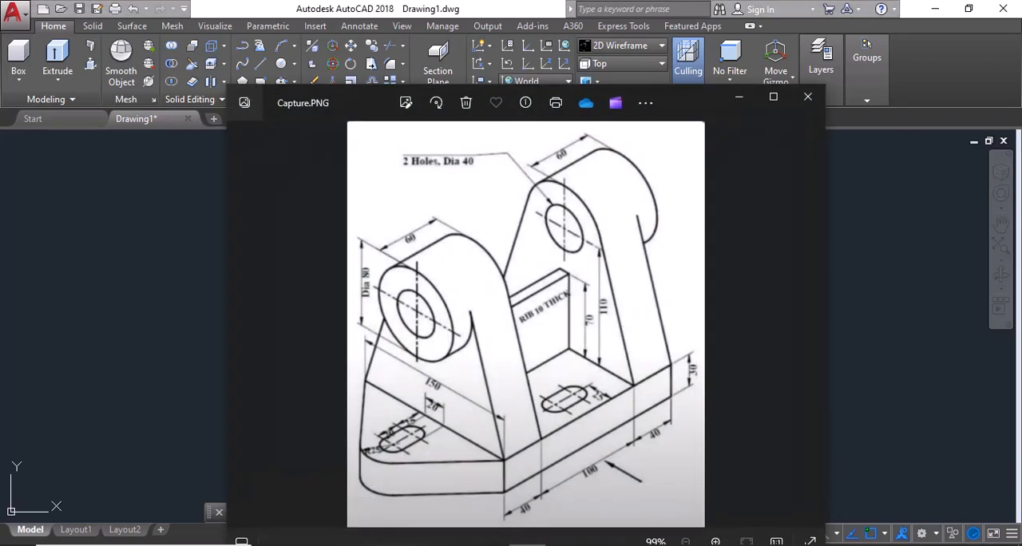
left_click(527, 545)
key("Escape")
Step: Orbit to a 3D view and erase the line separating the base's rectangle from its tapered end
mouse_move(497, 424)
middle_mouse_down("shift")
mouse_move(441, 407)
mouse_move(428, 345)
middle_mouse_up("shift")
scroll(395, 293, "up", 2)
left_click(432, 335)
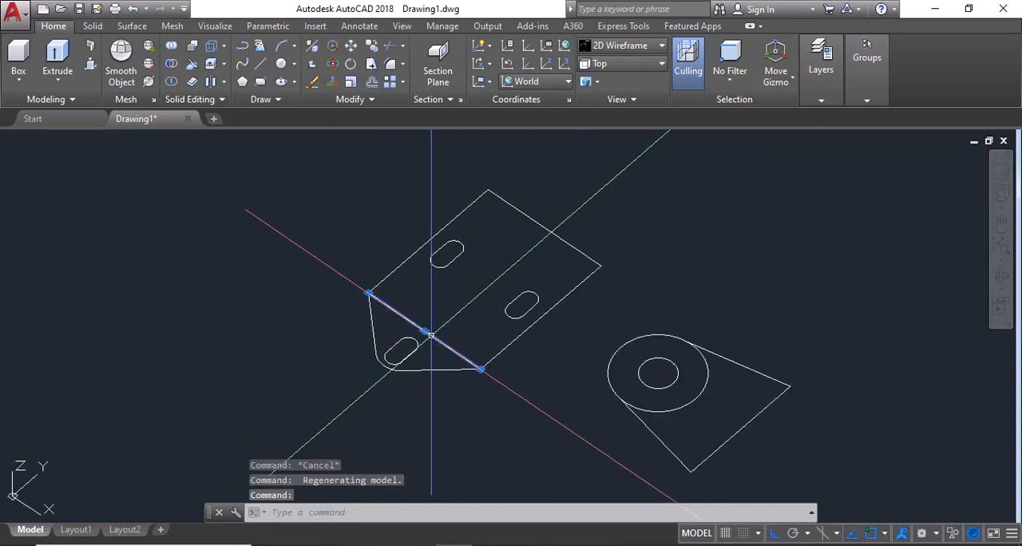
type("e")
key("Return")
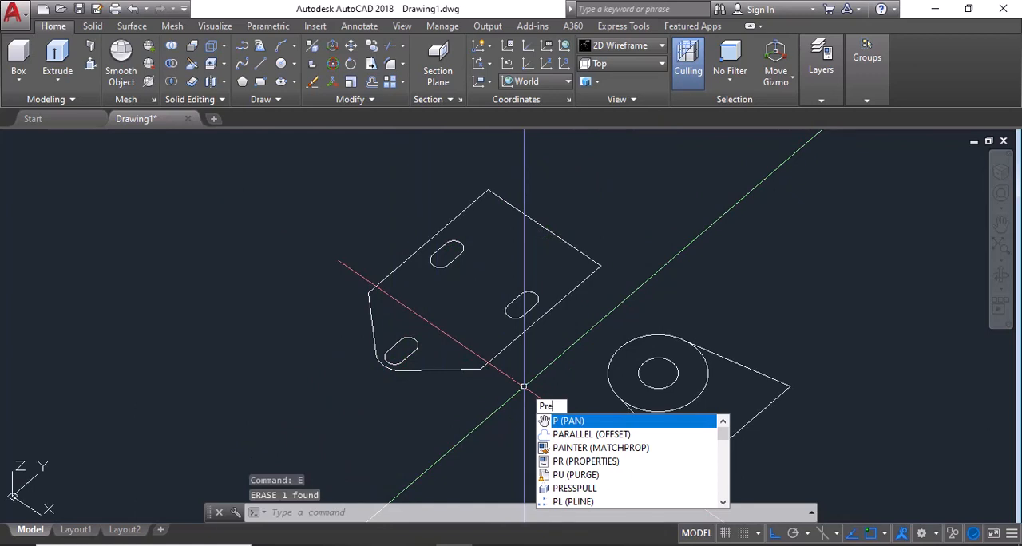
Step: Presspull the bounded base area around the three slots to a height of 30
left_click(563, 435)
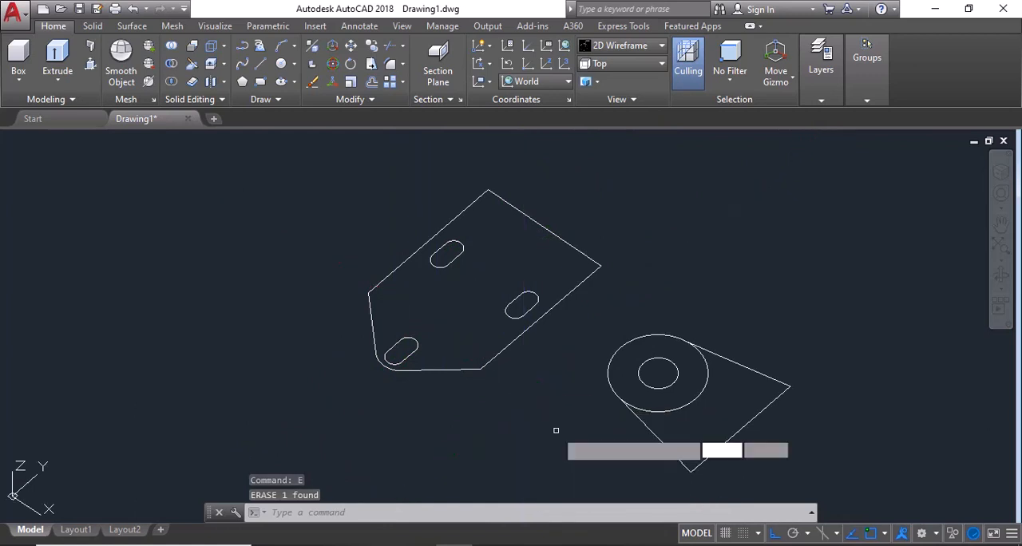
left_click(467, 331)
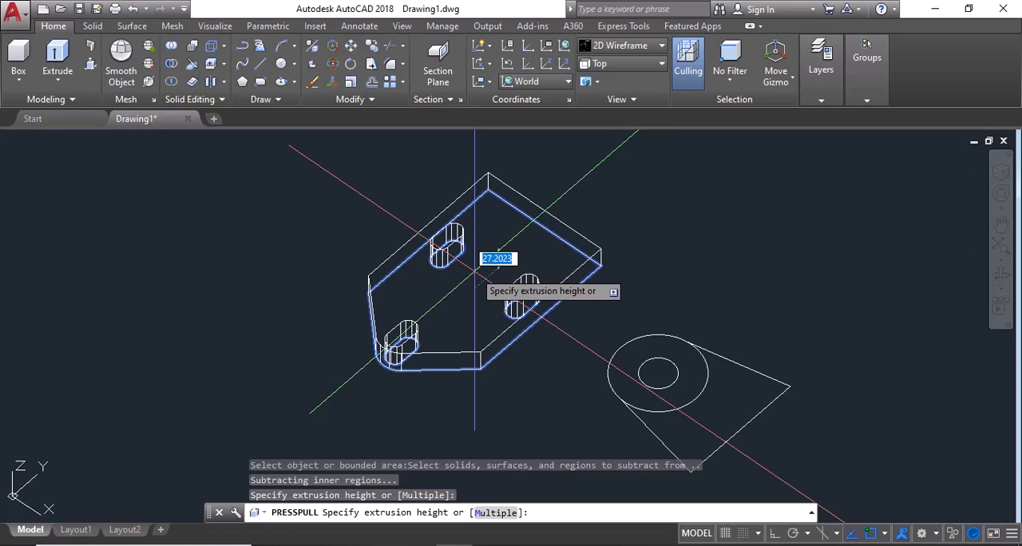
type("30")
key("Return")
key("Return")
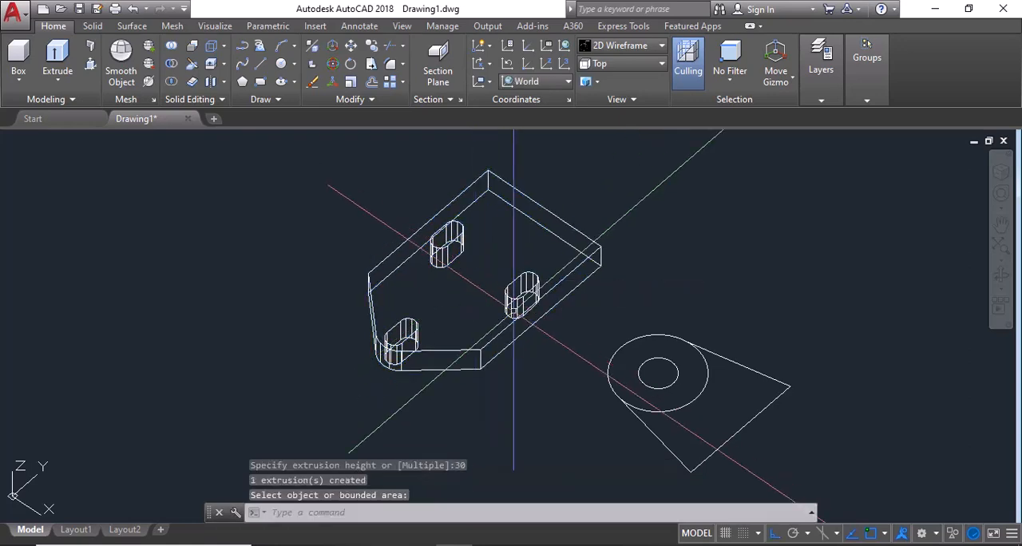
Step: Check the reference image and presspull the upright's tapered area, ring and remaining bounded area together to a height of 40
left_click(528, 545)
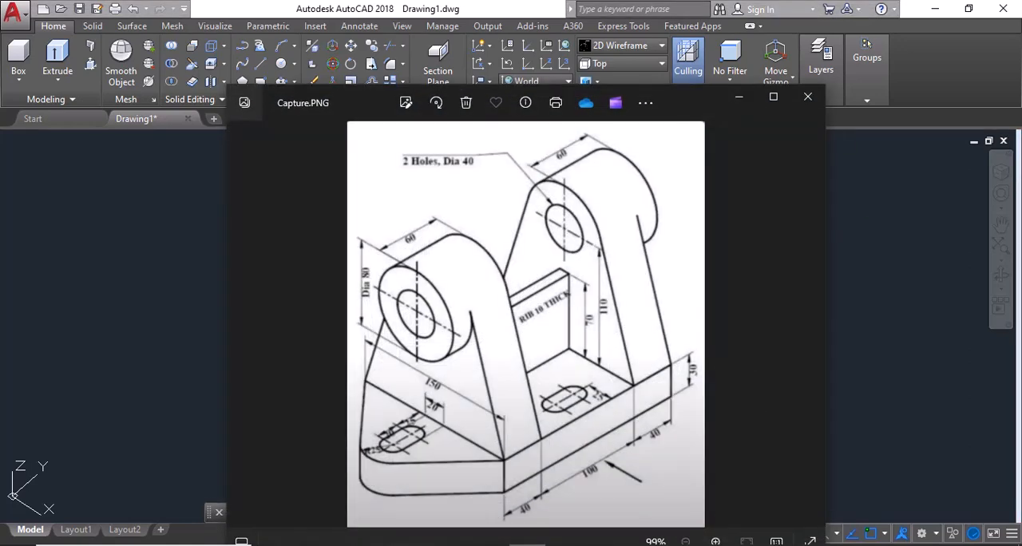
left_click(527, 545)
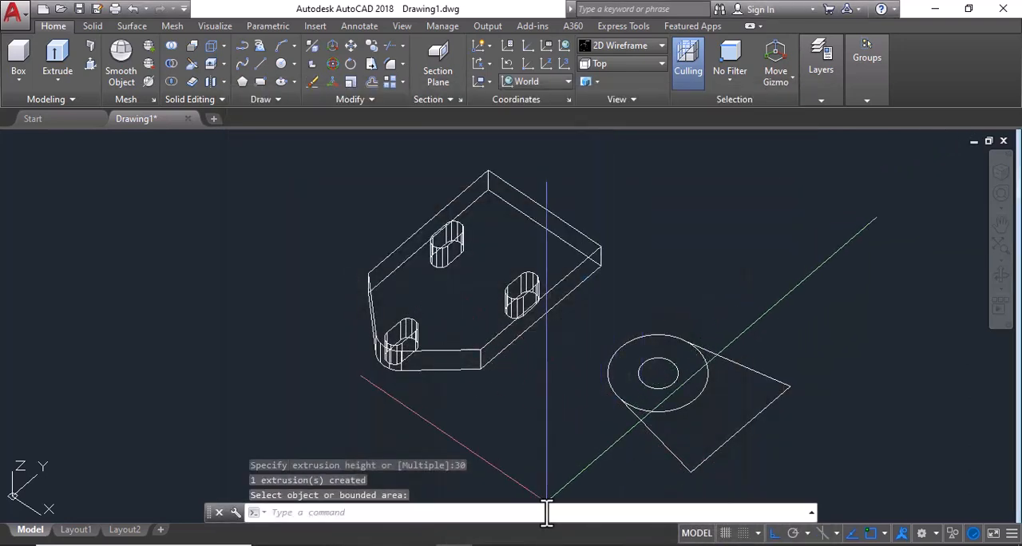
left_click(528, 544)
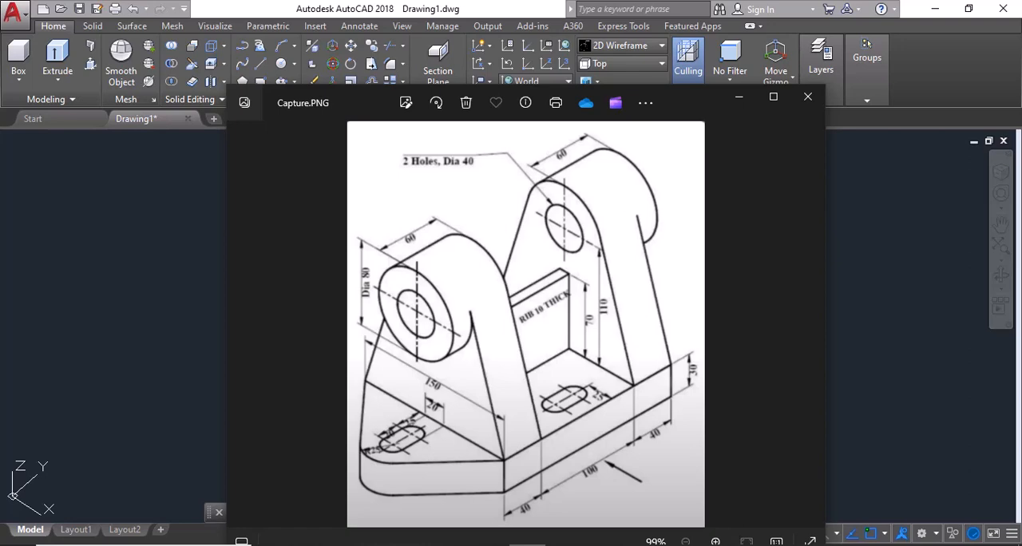
left_click(528, 545)
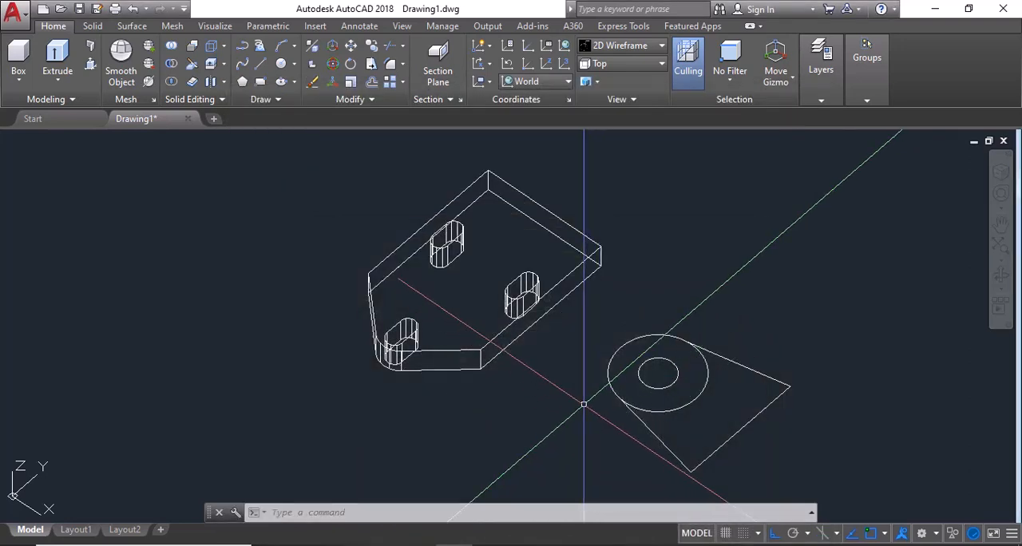
type("presspull")
key("Return")
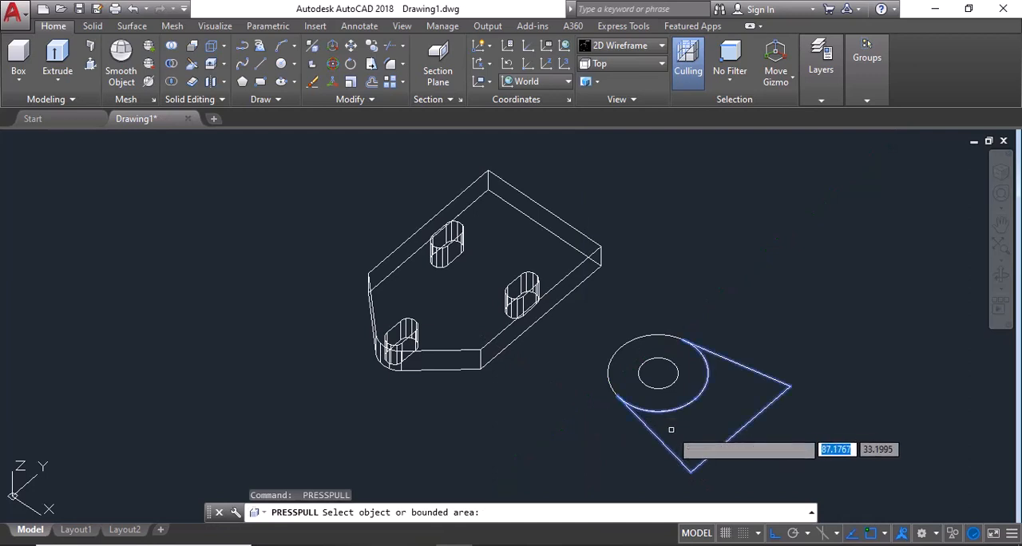
left_click(674, 429)
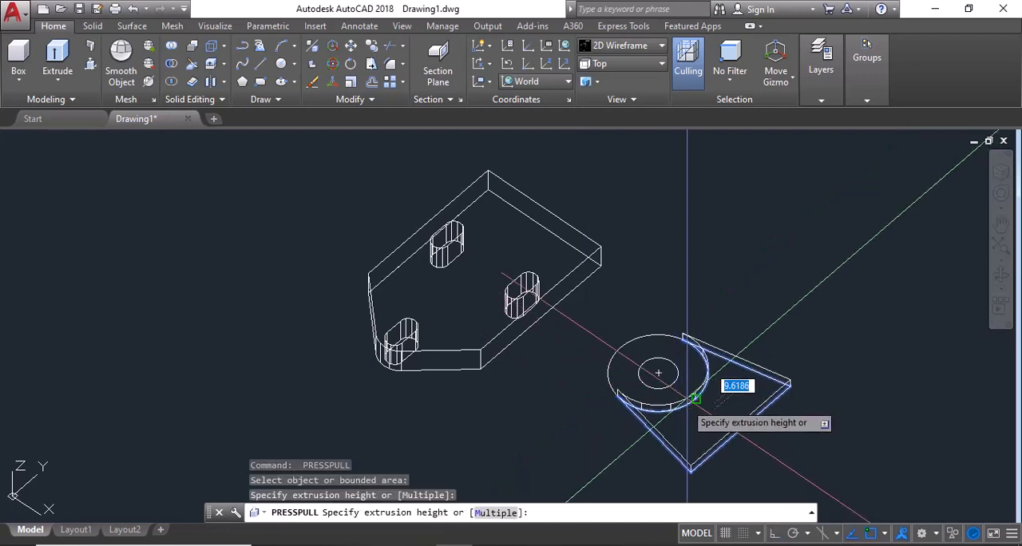
key("Escape")
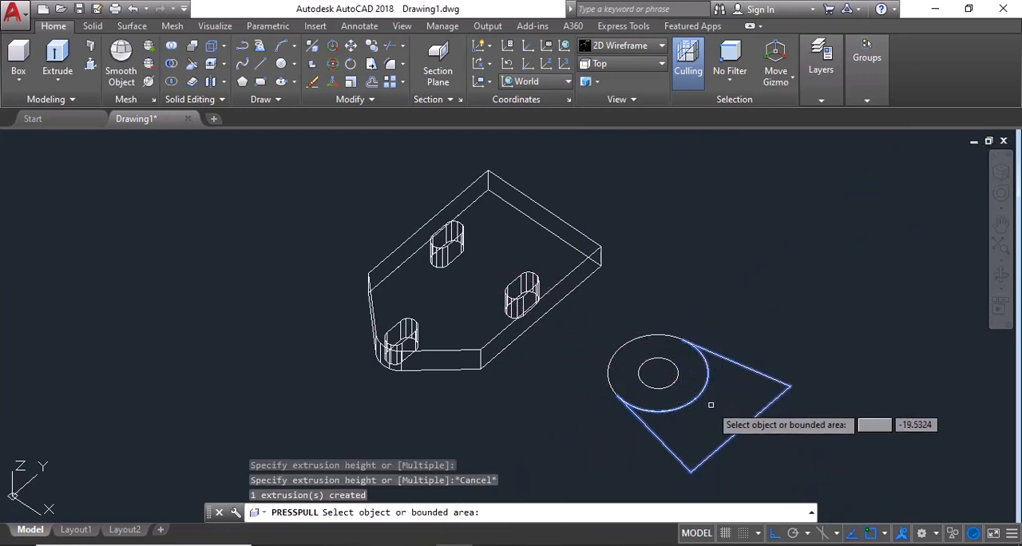
left_click(686, 398)
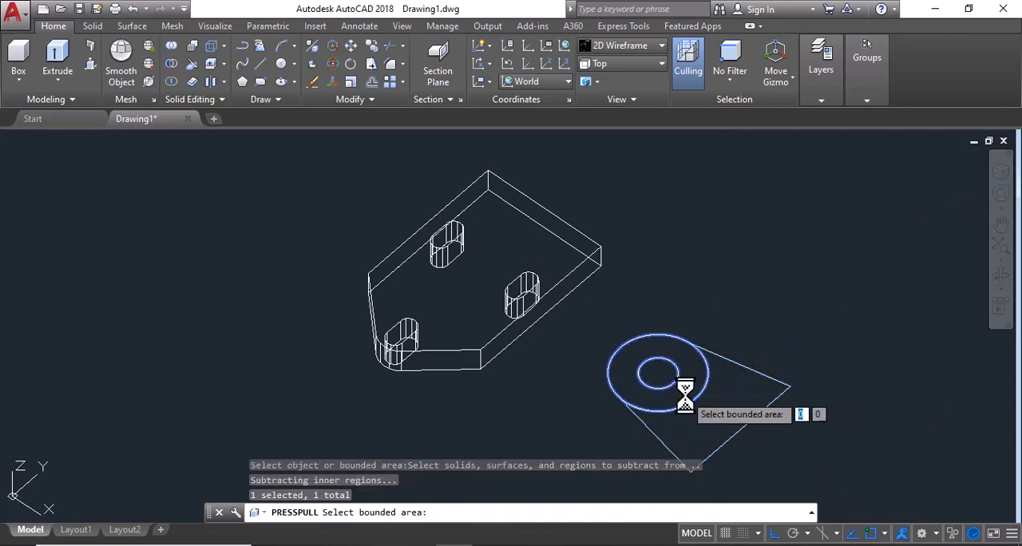
left_click(713, 413)
left_click(715, 414)
key("Return")
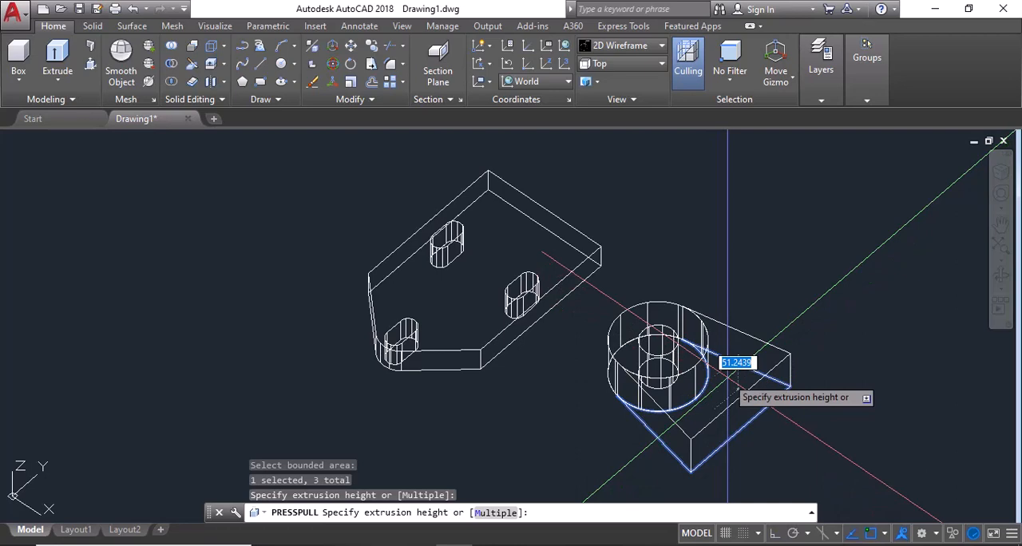
key("Return")
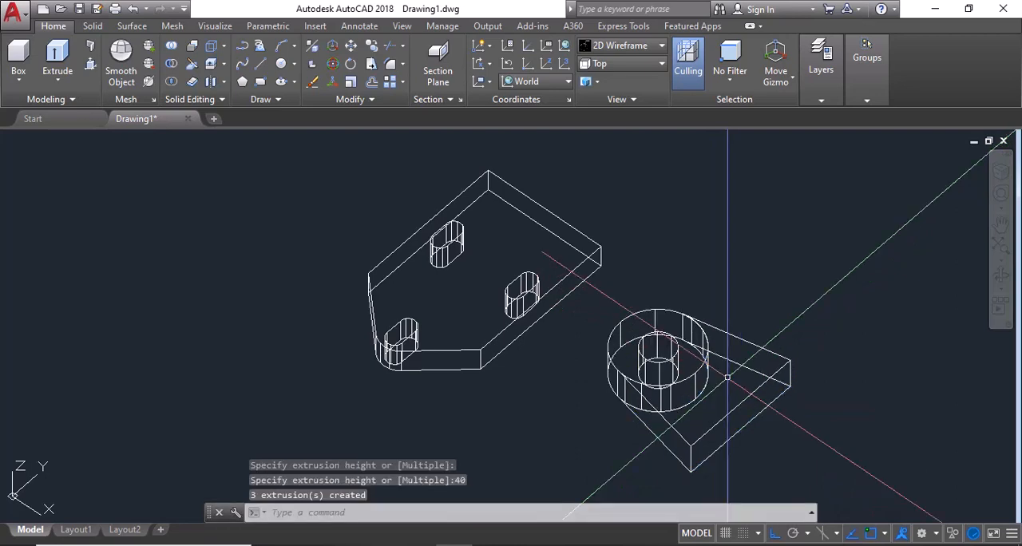
key("Escape")
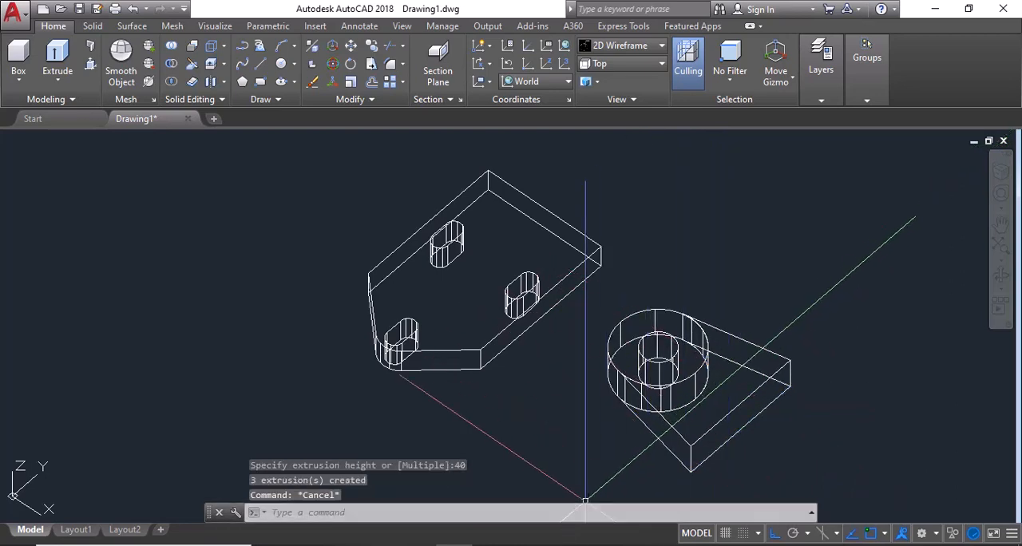
Step: Check the boss width in the reference image and presspull the ring around the hole a further 20
left_click(528, 545)
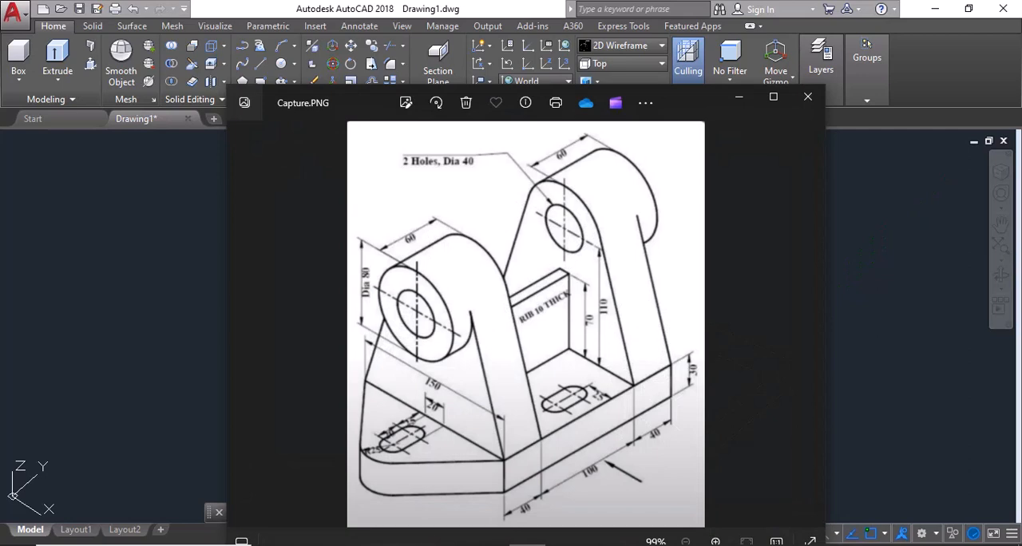
left_click(528, 545)
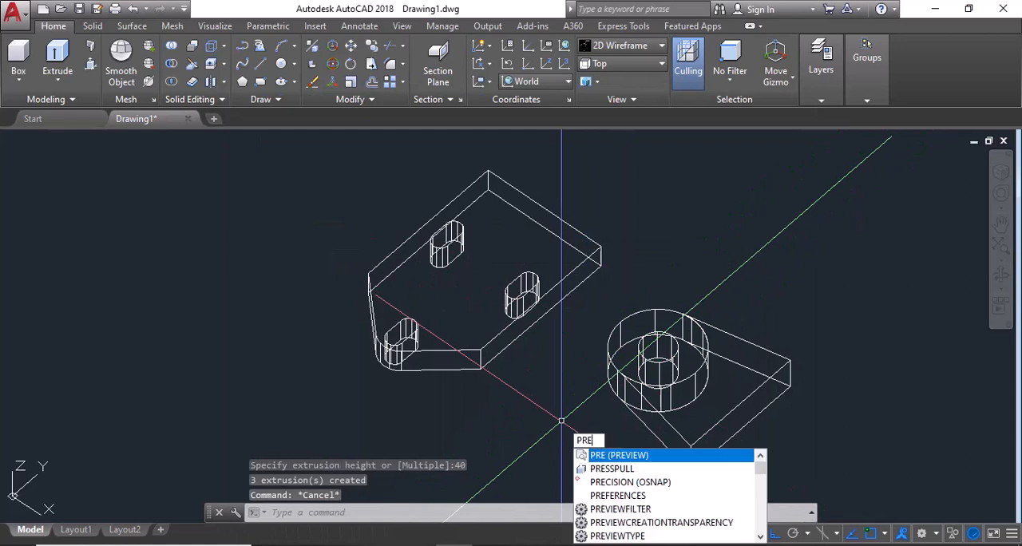
left_click(608, 468)
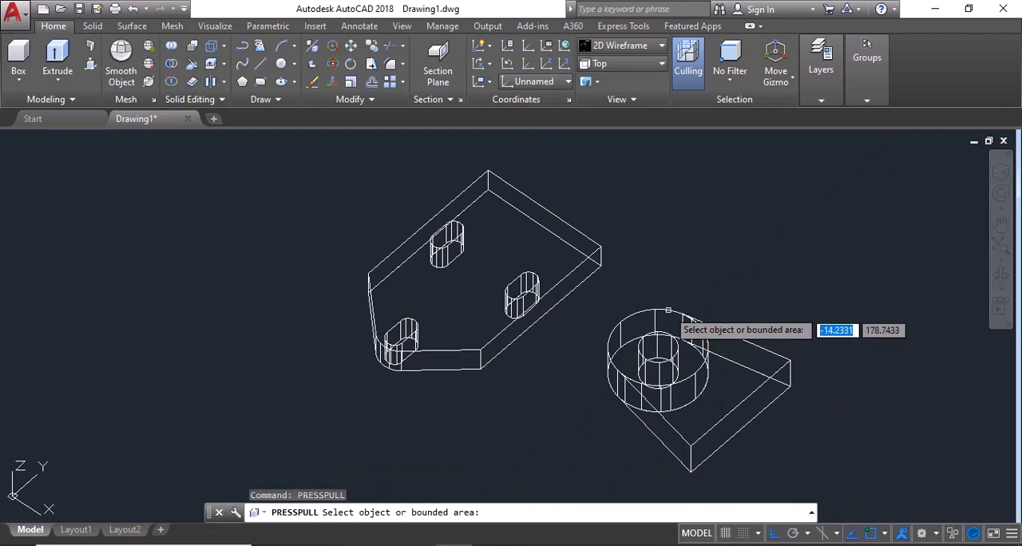
left_click(689, 351)
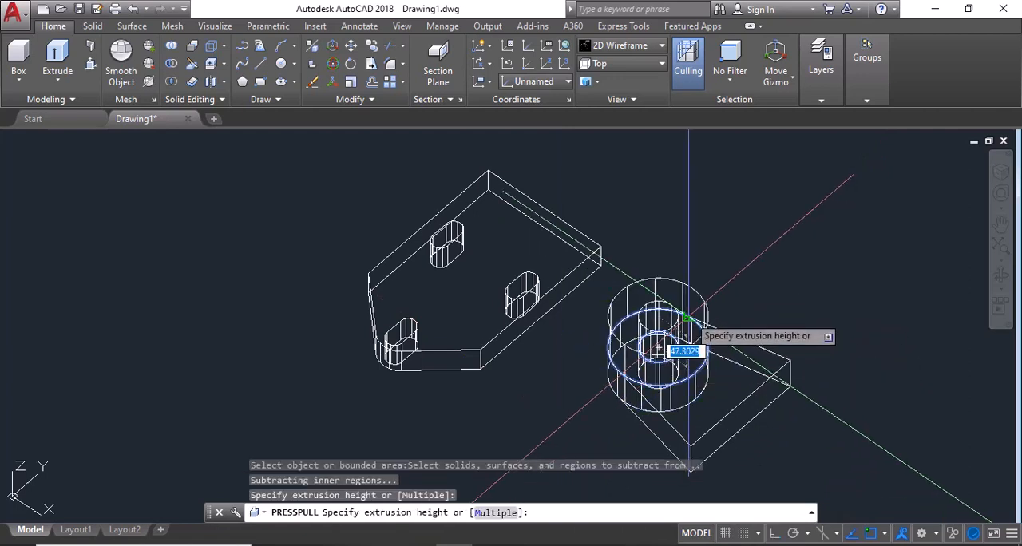
type("20")
key("Return")
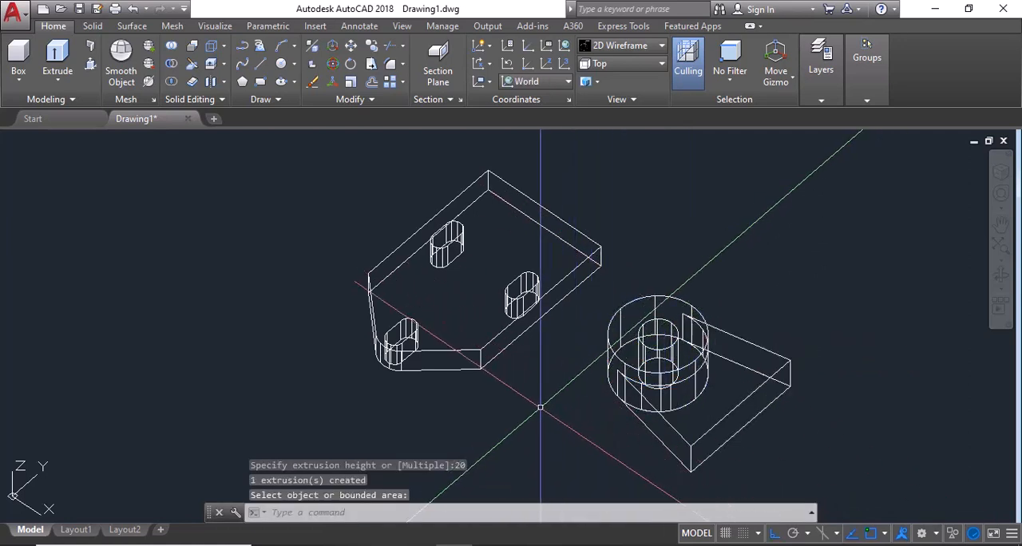
Step: Switch to the top view and draw a rectangle 10 long and 100 wide beside the base for the rib
middle_click_drag(540, 396, 548, 425)
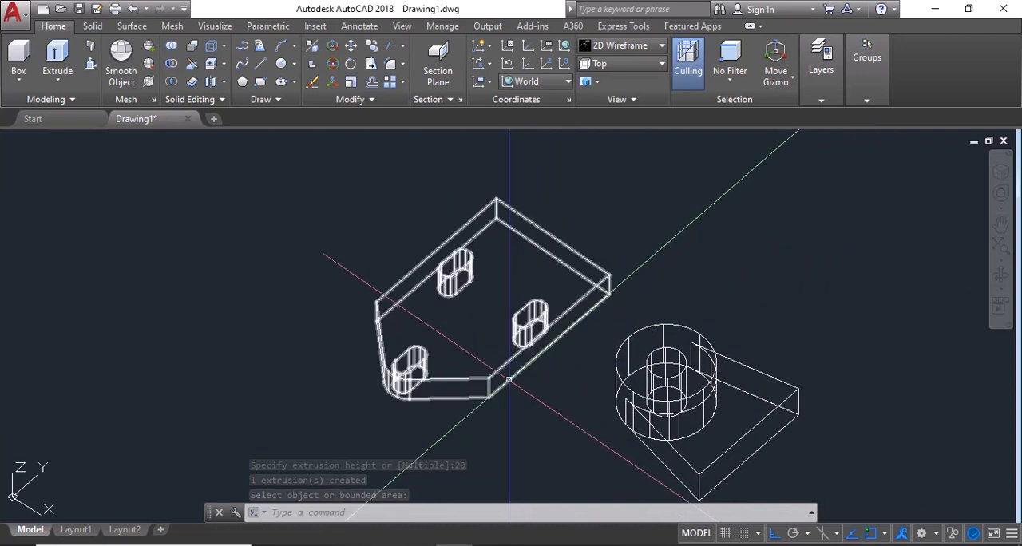
scroll(483, 286, "up", 2)
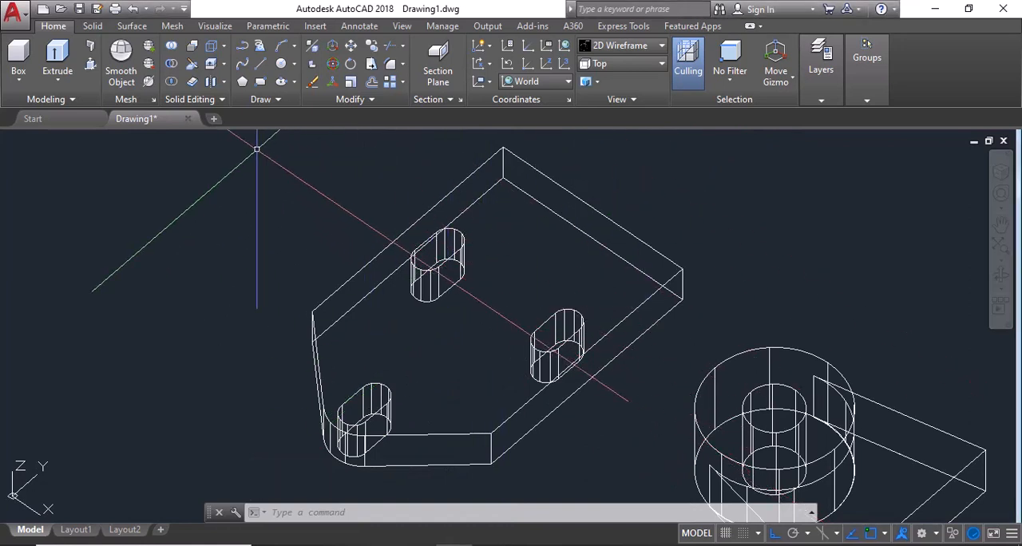
left_click(632, 61)
left_click(625, 82)
type("rec")
key("Return")
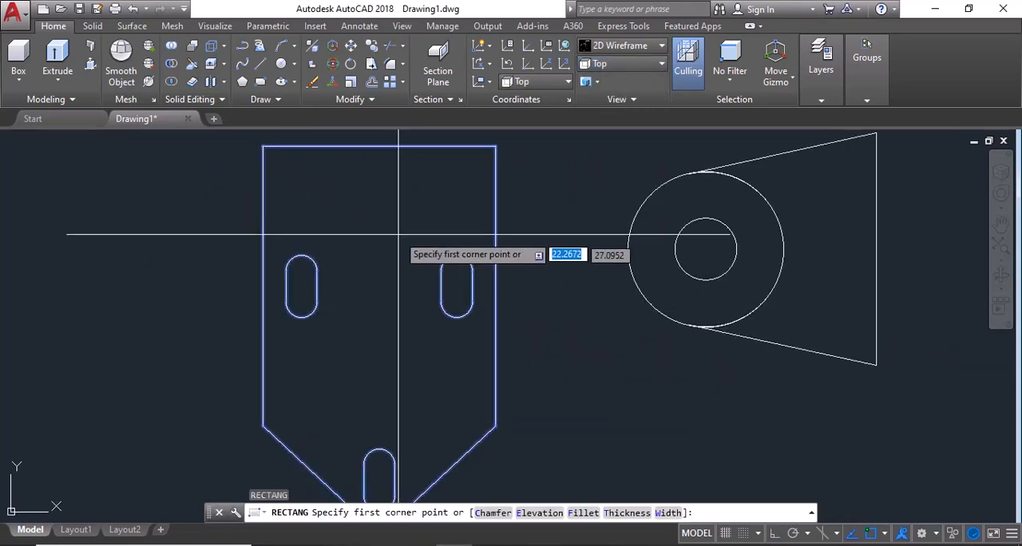
scroll(426, 275, "down", 2)
left_click(258, 242)
type("d")
key("Return")
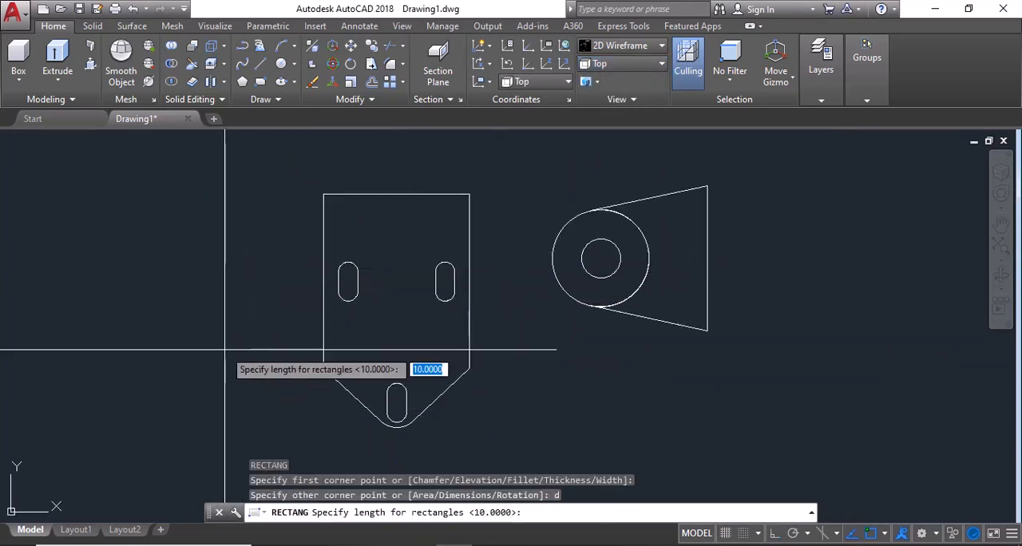
key("Return")
type("100")
key("Return")
left_click(242, 307)
Step: Move the rib rectangle by its upper short side's midpoint onto the midpoint of the base's straight end edge
scroll(265, 281, "up", 2)
left_click_drag(269, 284, 232, 317)
type("m")
key("Return")
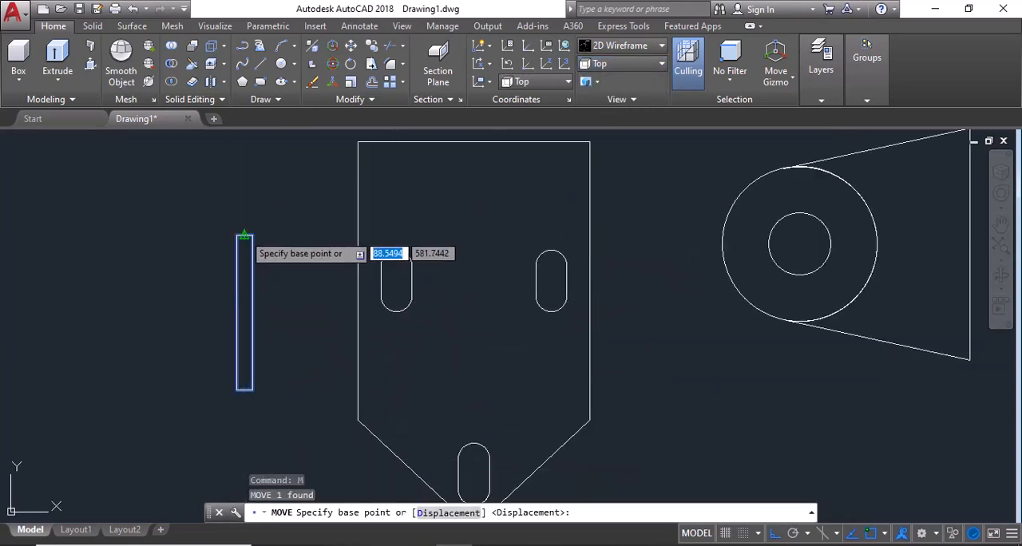
left_click(245, 235)
left_click(473, 142)
Step: Check the reference image and move the rib rectangle 40 inward from the base's straight end edge
left_click(455, 545)
left_click(455, 545)
left_click_drag(491, 268, 476, 283)
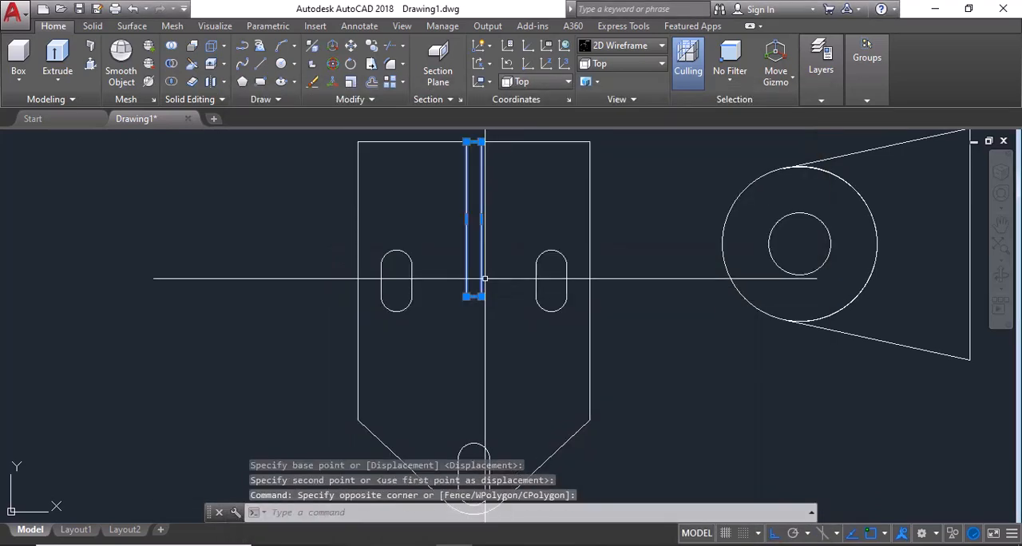
left_click(482, 278)
type("m")
key("Return")
left_click(611, 263)
type("40")
key("Return")
scroll(621, 347, "down", 2)
scroll(639, 339, "up", 2)
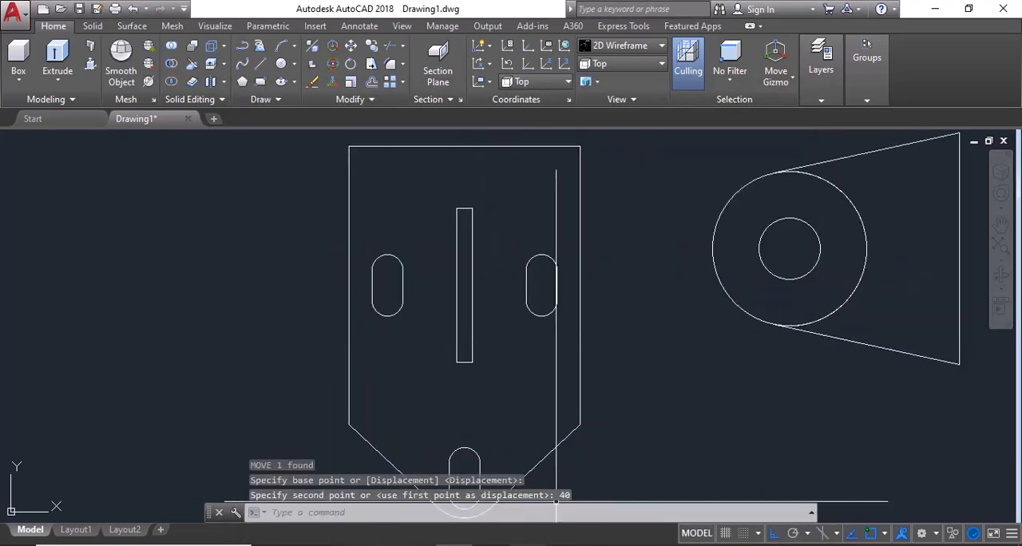
left_click(456, 545)
left_click(456, 545)
middle_click_drag(501, 287, 501, 314)
type("l")
key("Return")
left_click(466, 174)
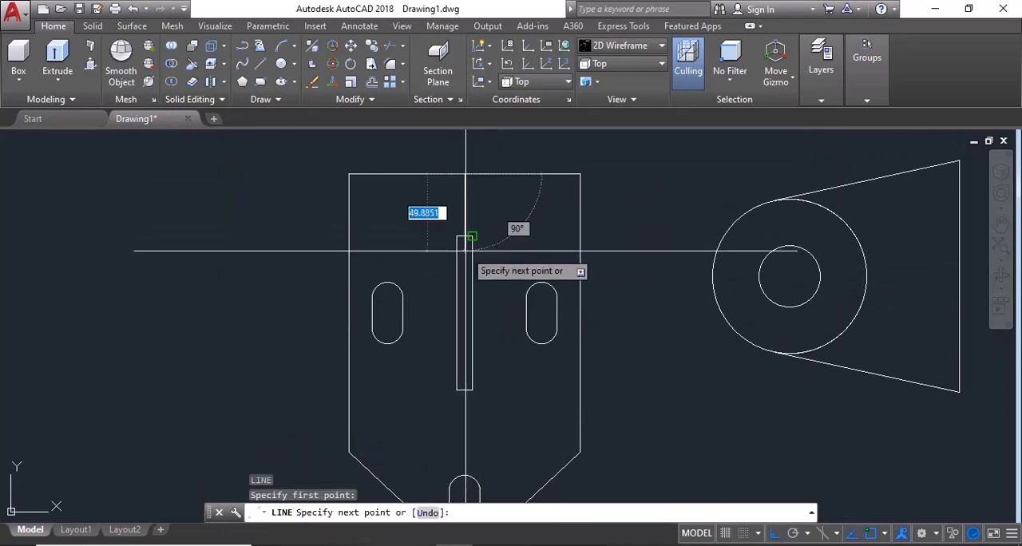
key("Escape")
Step: Tilt the view and move the rib rectangle from its short side back to the base's straight end edge
middle_click_drag(547, 343, 495, 309, "shift")
left_click(461, 341)
type("m")
key("Return")
left_click(510, 306)
left_click(543, 248)
Step: Shift the rib rectangle 40 along the base, away from the straight end edge, and clear the selection
middle_click_drag(434, 327, 527, 444, "shift")
left_click(449, 276)
type("m")
key("Return")
left_click(664, 183)
type("40")
key("Return")
key("Escape")
key("Escape")
key("Escape")
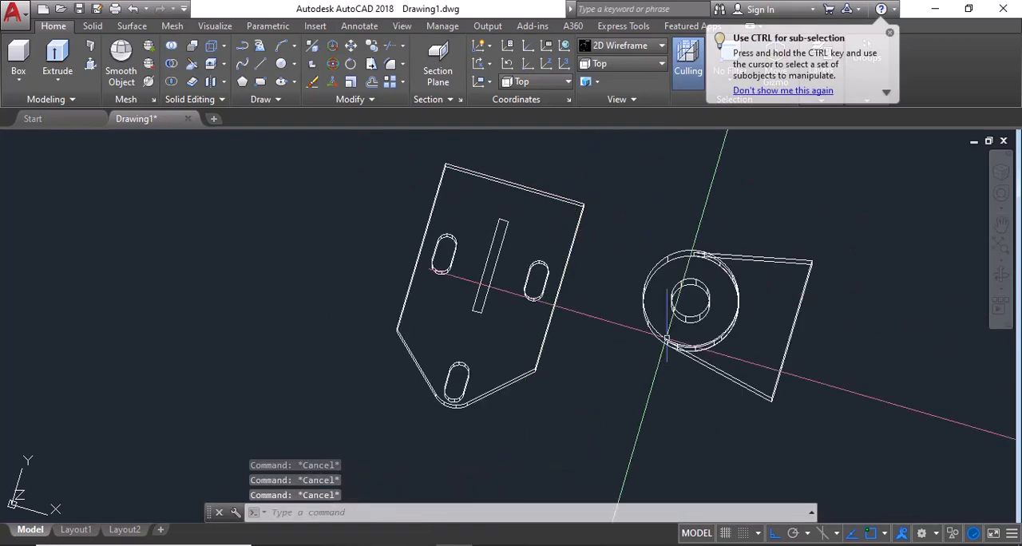
Step: Union the upright's extruded solids into one body and select it to check the result
middle_click_drag(645, 399, 617, 412)
left_click(844, 258)
left_click(593, 324)
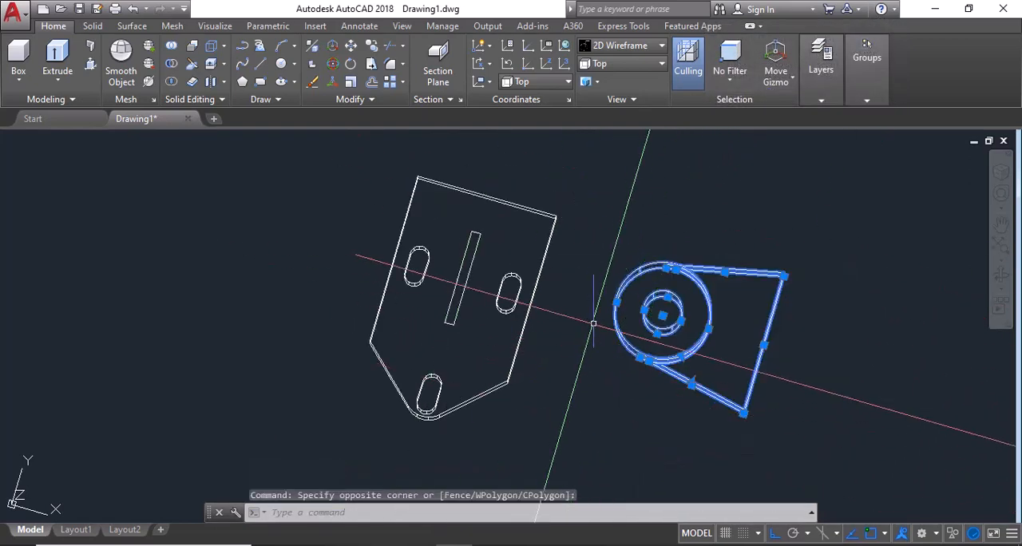
left_click(175, 48)
left_click(823, 272)
left_click(595, 336)
key("Return")
left_click(724, 272)
scroll(606, 367, "down", 6)
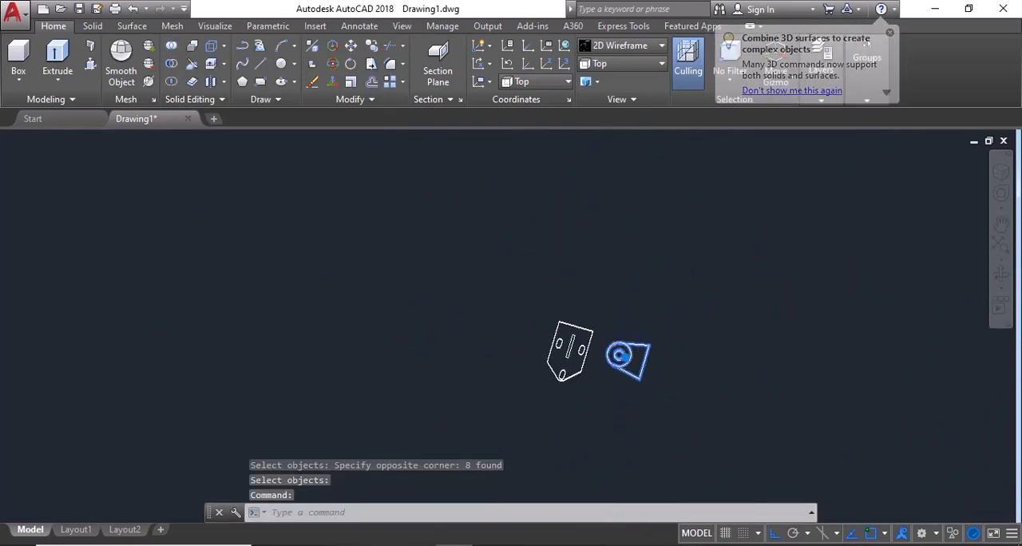
key("Escape")
Step: Rotate the united upright a quarter turn about a point beside it so its straight foot faces the Y direction
scroll(597, 302, "up", 4)
middle_click_drag(608, 379, 555, 437, "shift")
scroll(553, 442, "up", 2)
left_click(555, 442)
type("r")
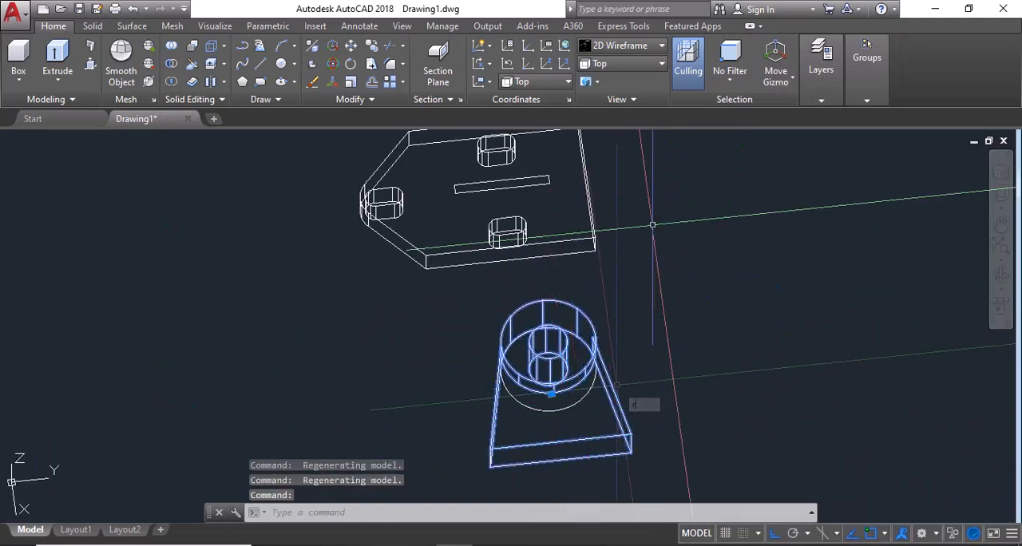
type("o")
key("Return")
left_click(636, 384)
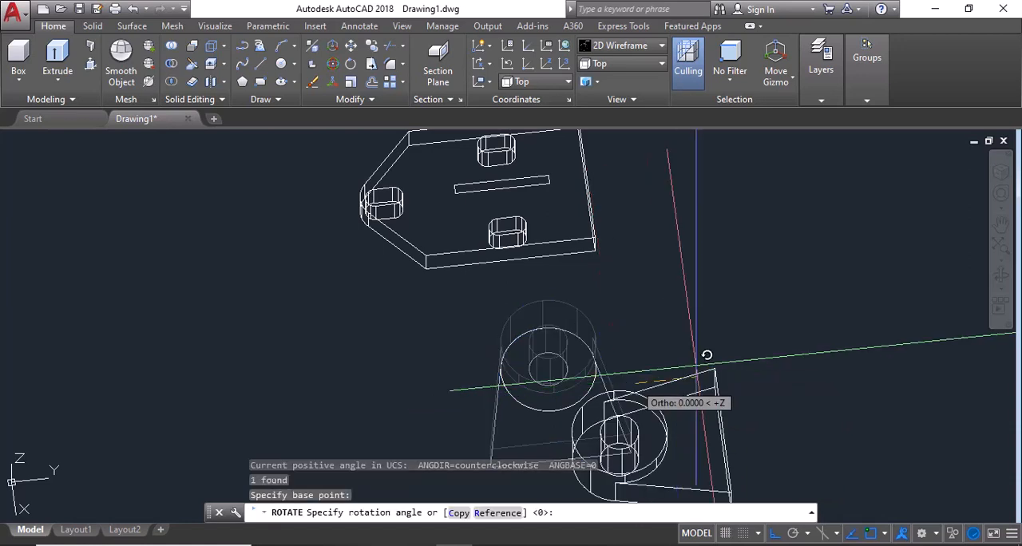
left_click(700, 339)
scroll(626, 319, "down", 2)
scroll(593, 345, "up", 2)
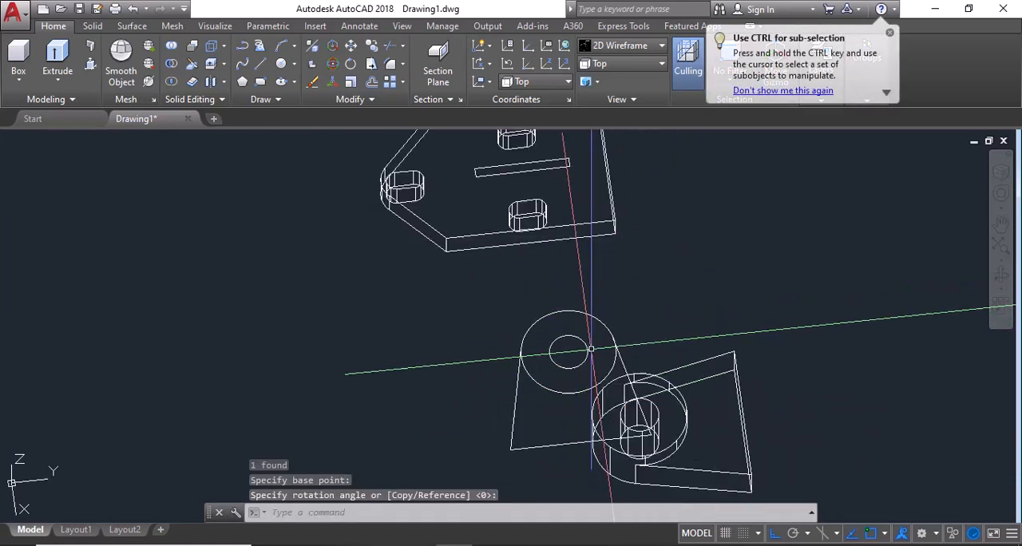
Step: Erase the leftover circles and lines of the upright's original 2D profile
left_click(481, 295)
left_click(671, 452)
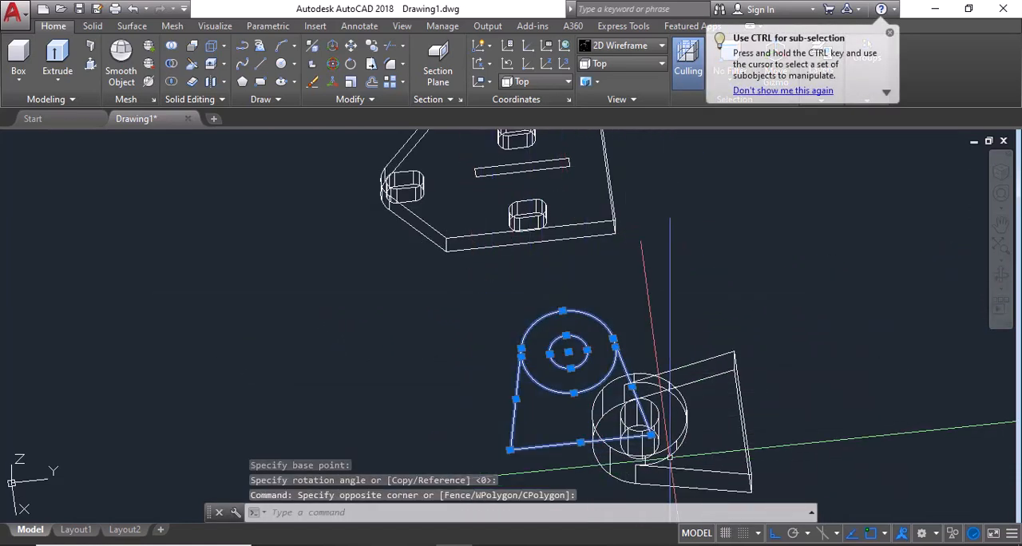
type("e")
key("Return")
scroll(575, 371, "down", 2)
scroll(540, 357, "up", 3)
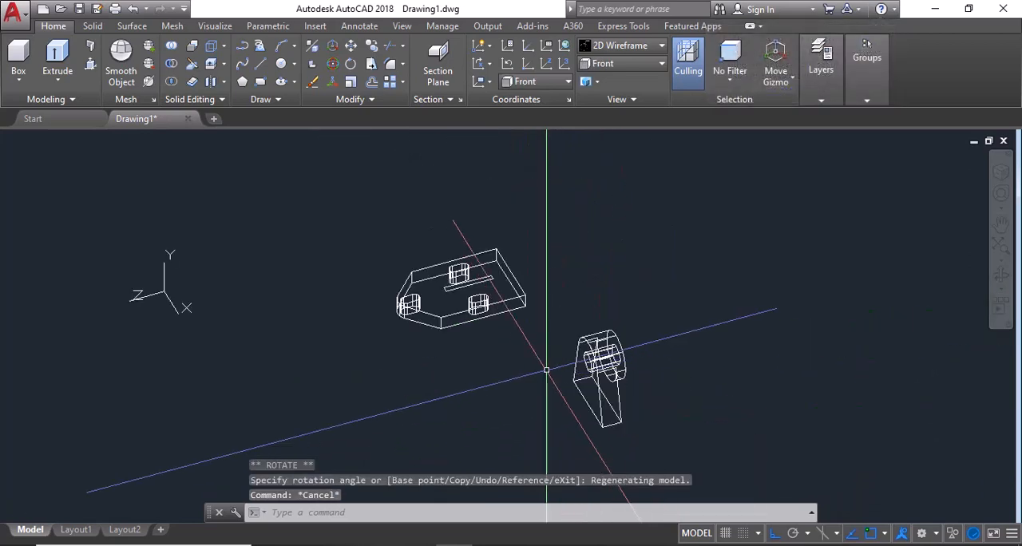
Step: Display the model in the Shaded with Edges visual style and select the upright
scroll(548, 372, "up", 2)
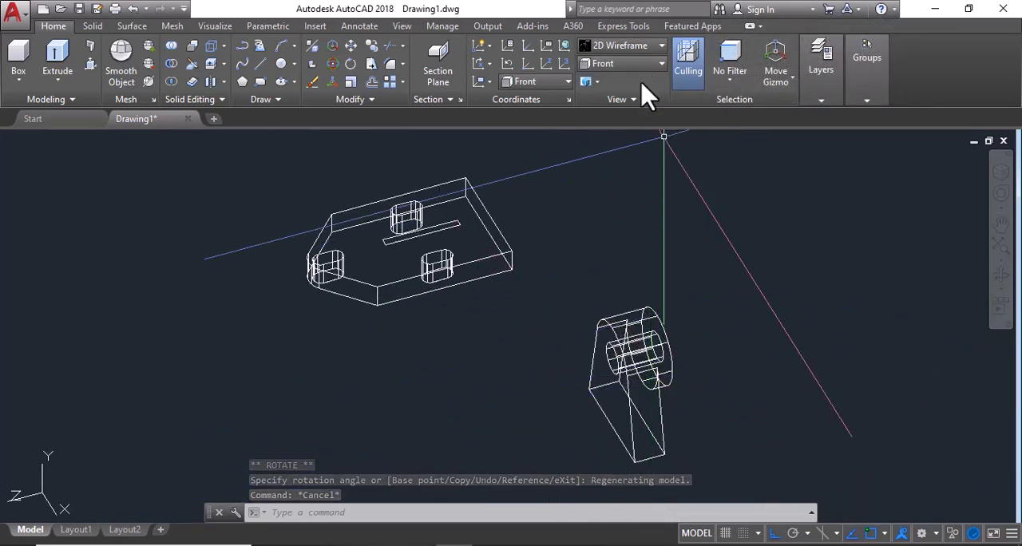
left_click(648, 47)
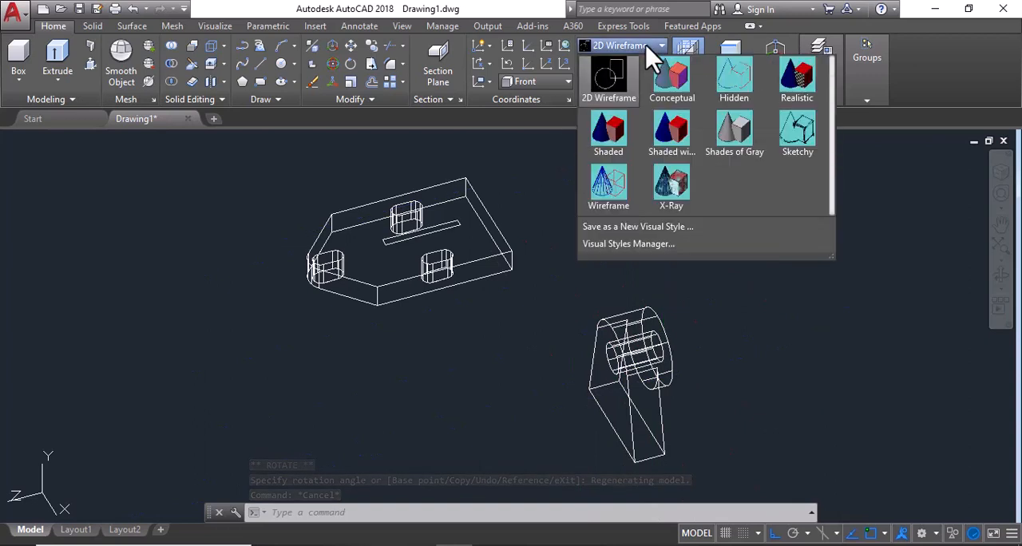
left_click(668, 142)
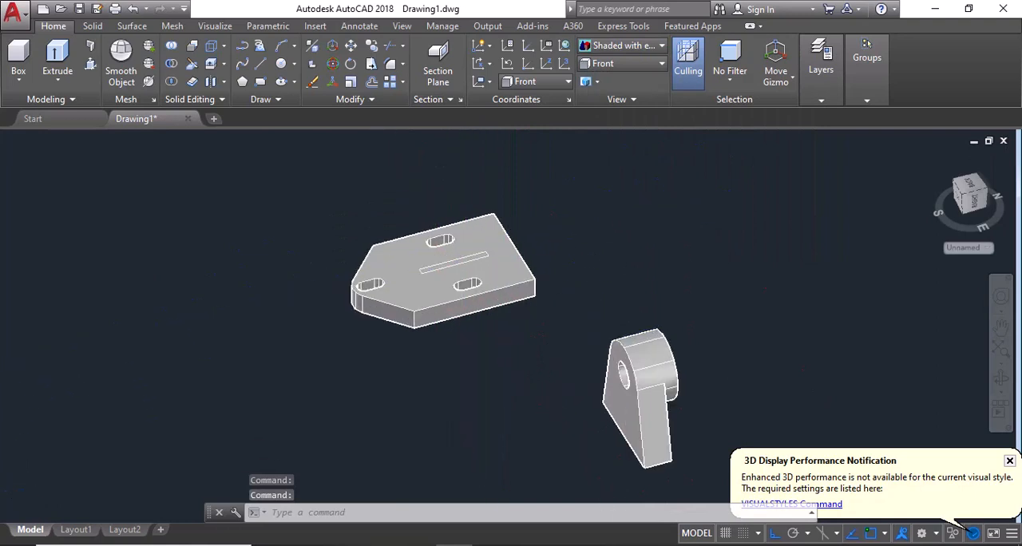
scroll(436, 245, "up", 3)
scroll(424, 273, "down", 4)
left_click(594, 391)
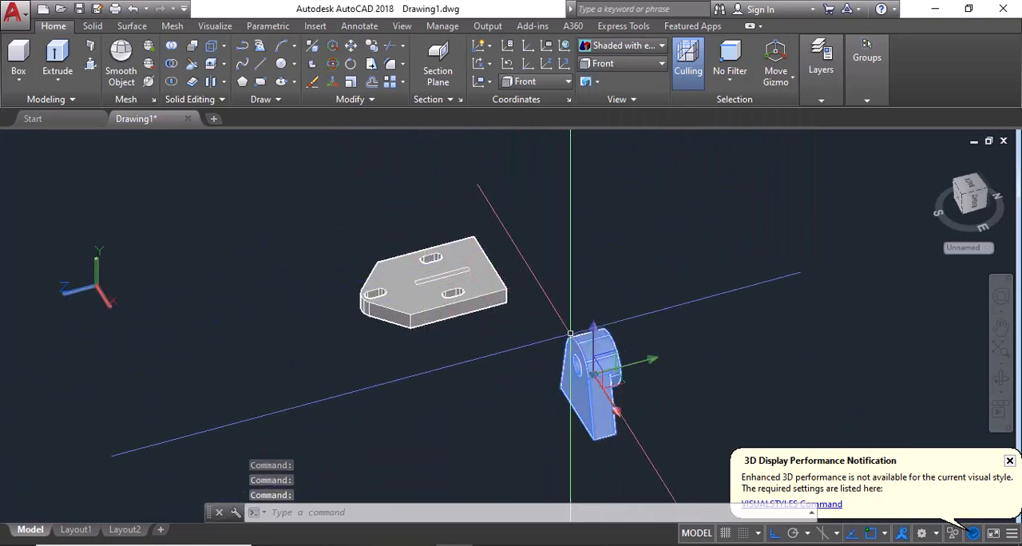
type("m")
key("Return")
left_click(534, 437)
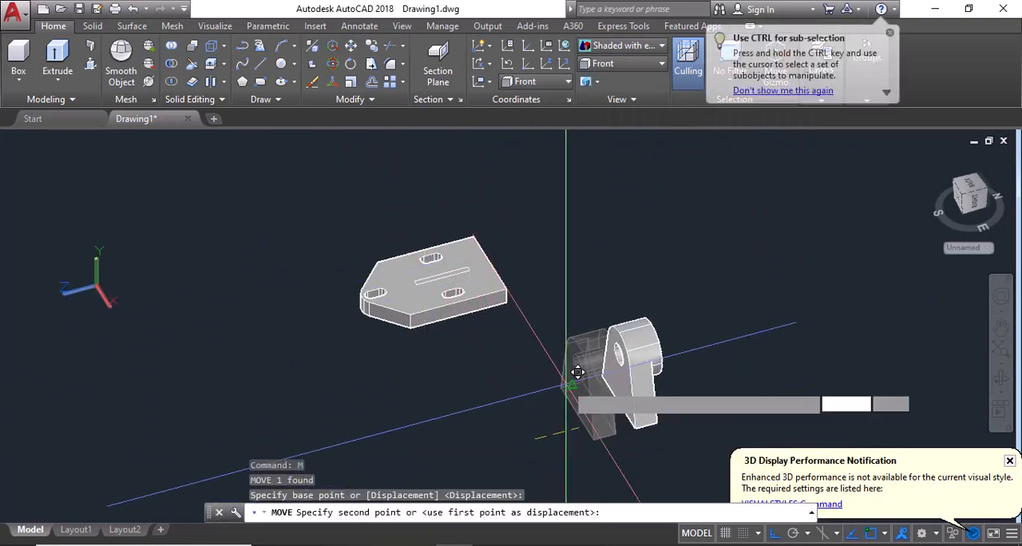
key("Escape")
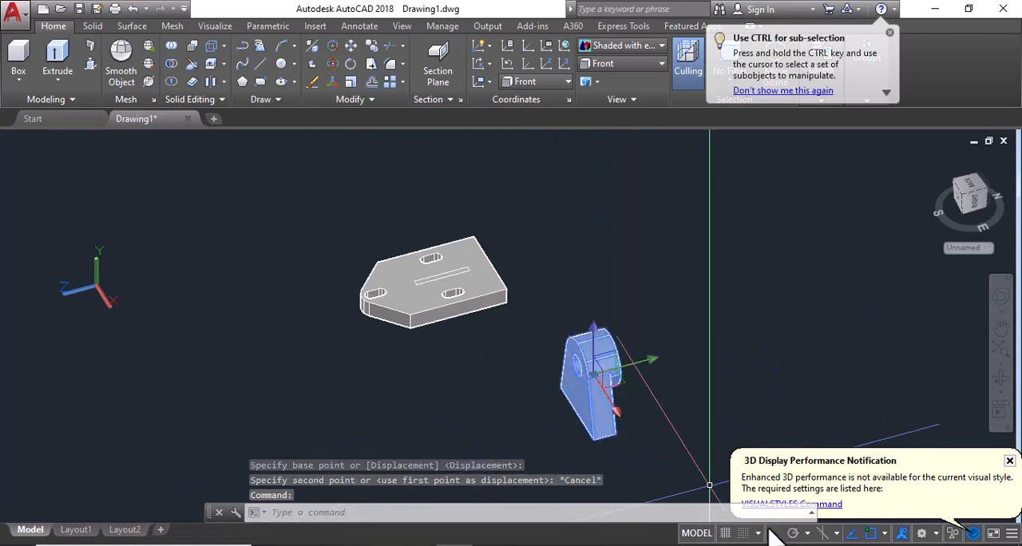
Step: Turn off Ortho mode and move the upright by its foot corner to a free spot close beside the base plate
left_click(773, 534)
type("m")
key("Return")
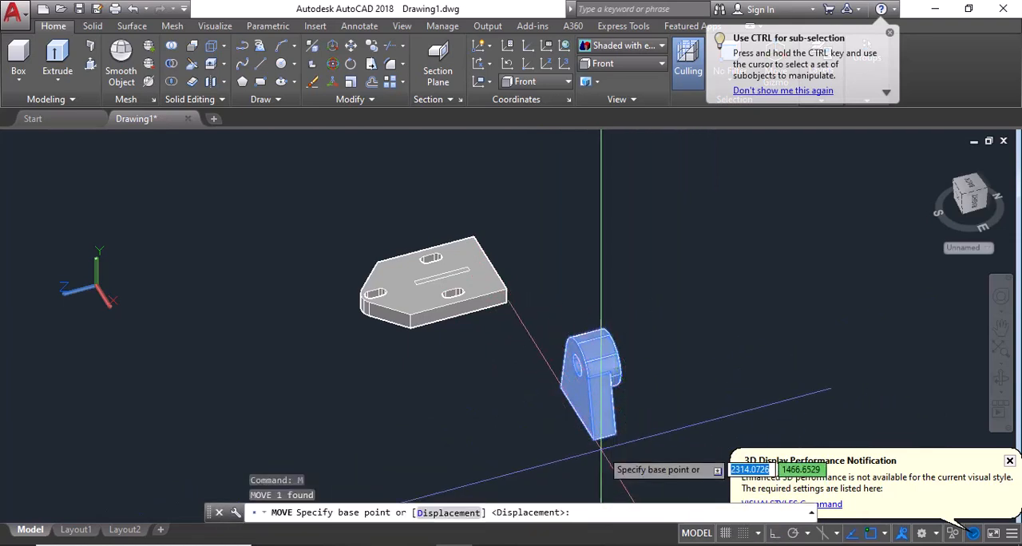
left_click(603, 425)
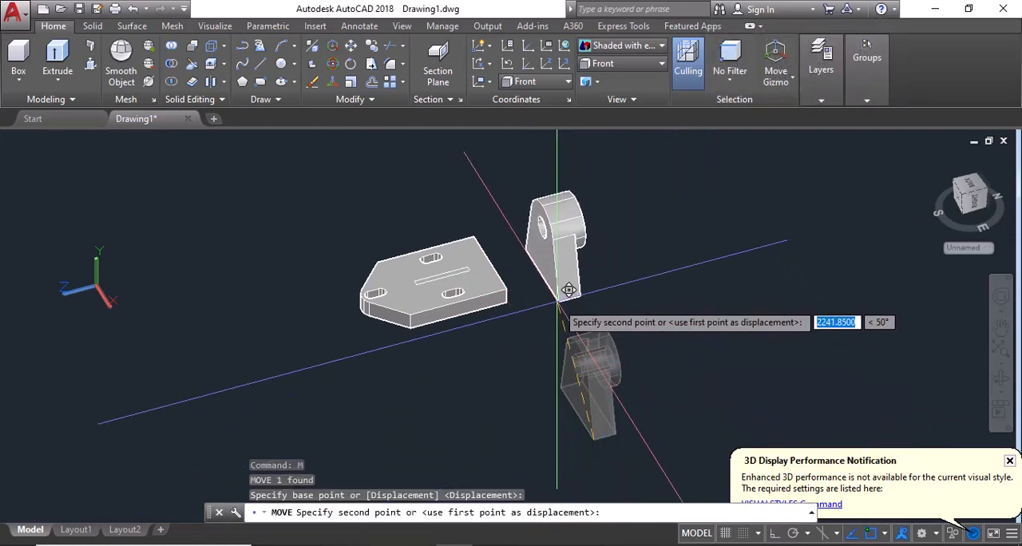
left_click(559, 303)
scroll(502, 267, "up", 4)
middle_click_drag(567, 323, 615, 376)
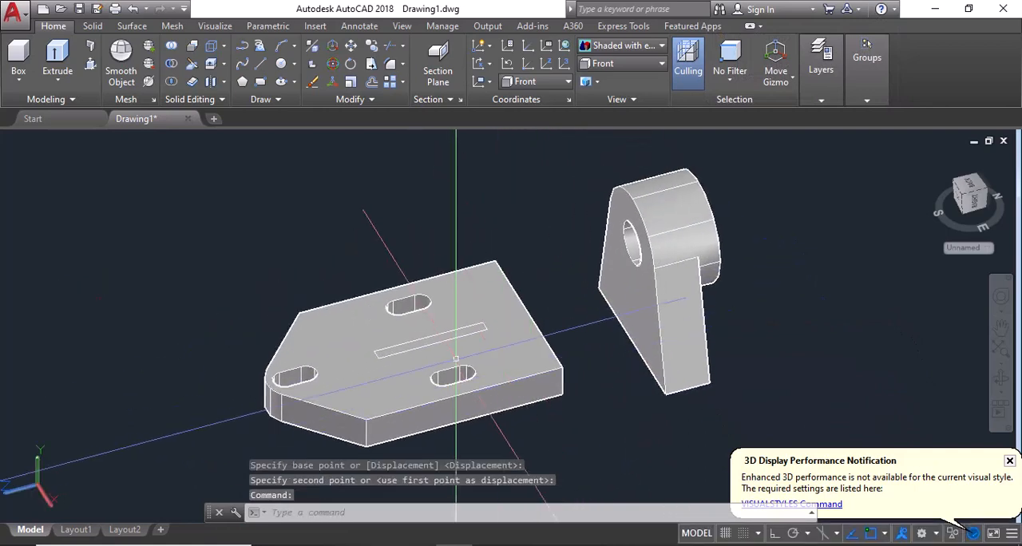
Step: Check the rib height in the reference image and Presspull the rib rectangle on the base upward by 70
left_click(528, 545)
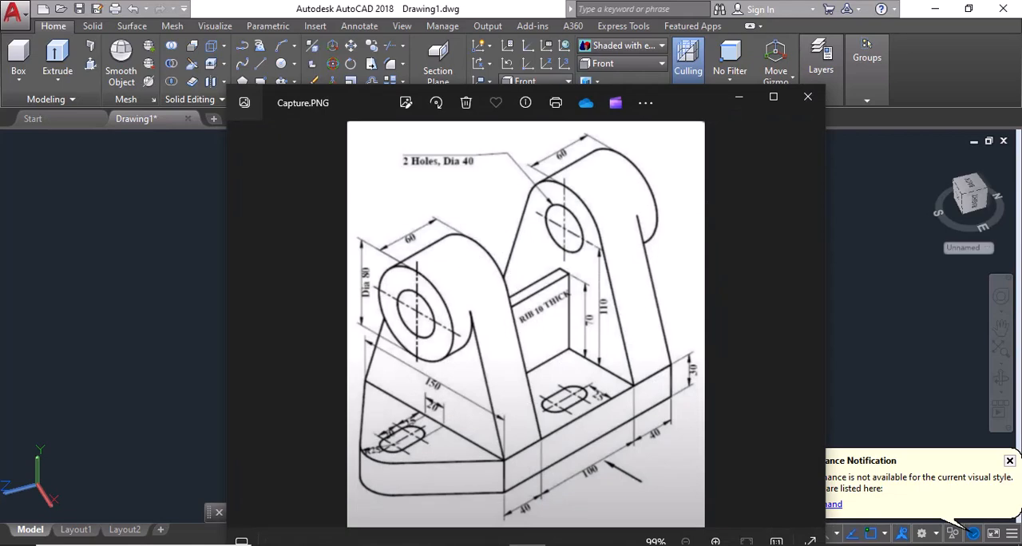
left_click(527, 545)
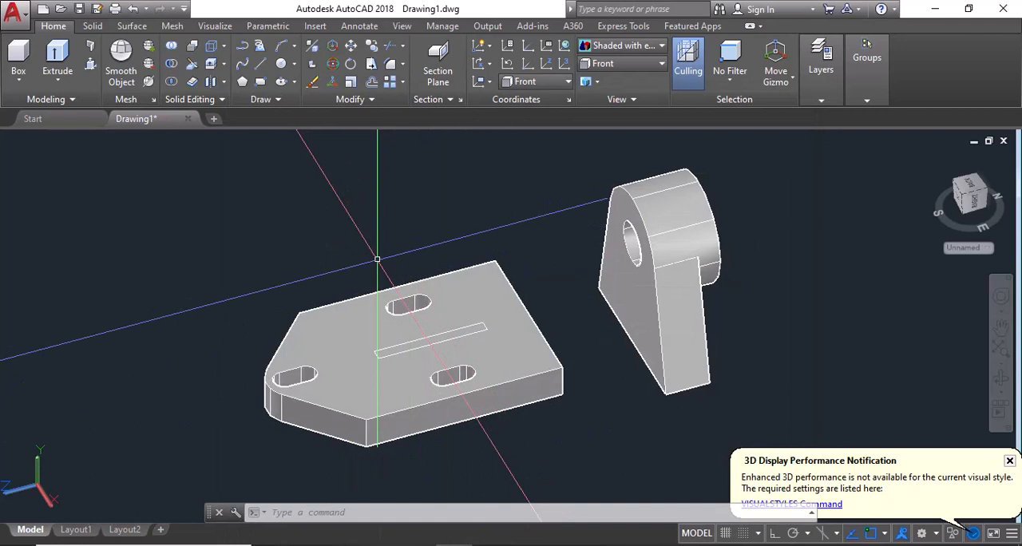
left_click(435, 308)
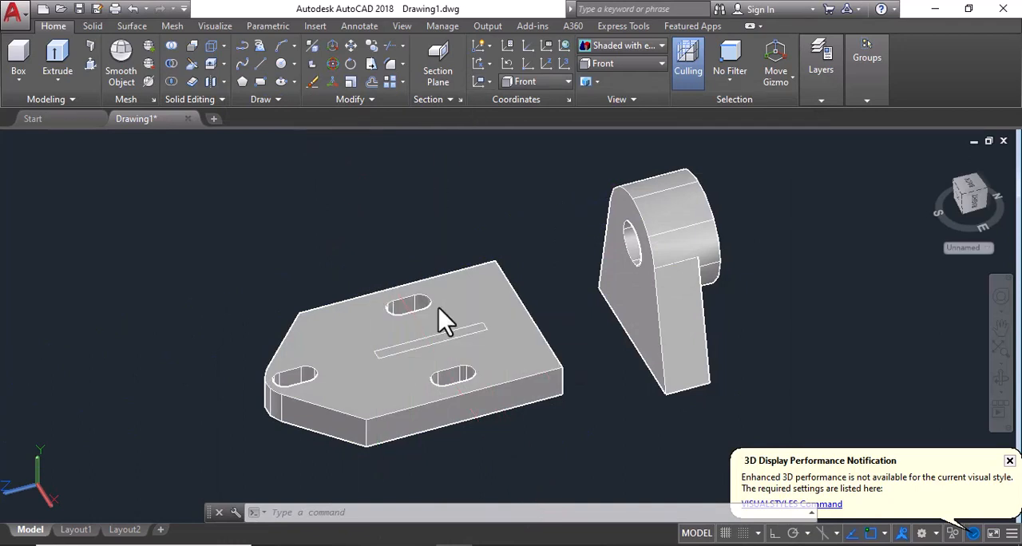
left_click(436, 344)
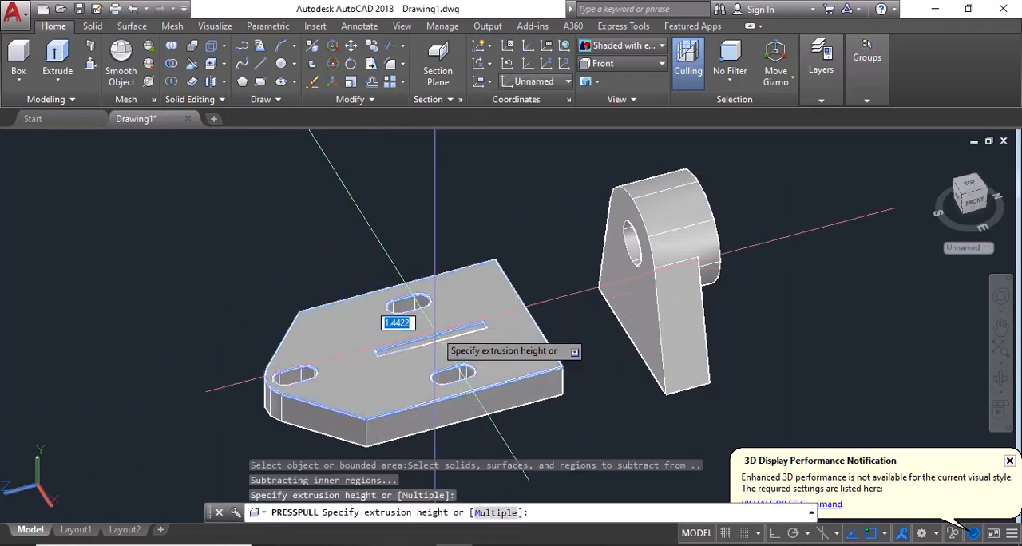
key("Escape")
scroll(409, 339, "up", 2)
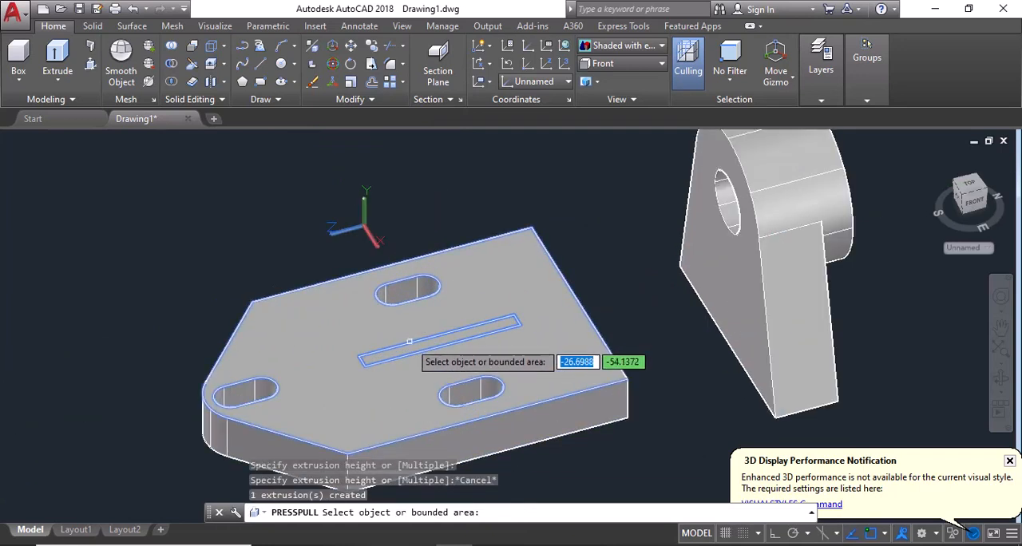
left_click(414, 350)
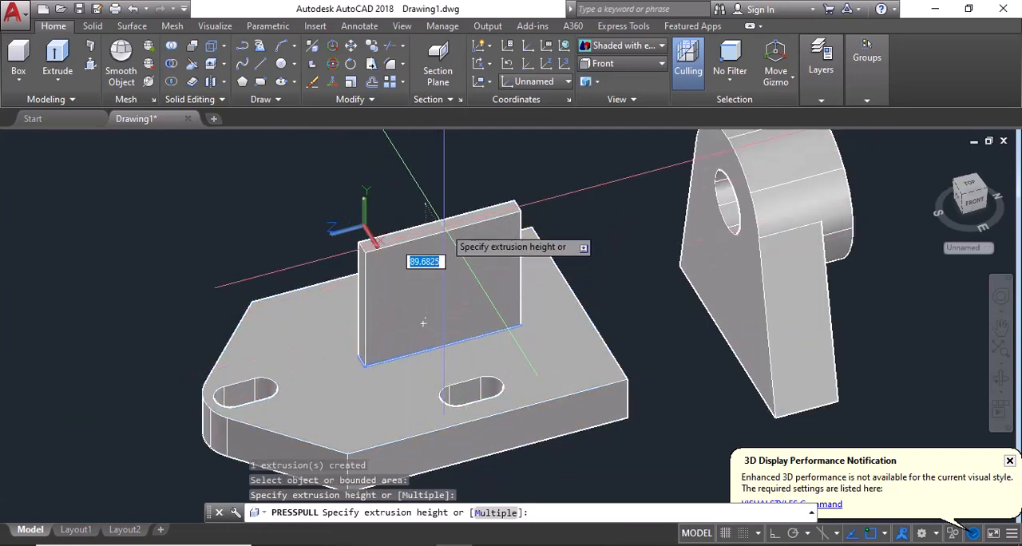
key("Return")
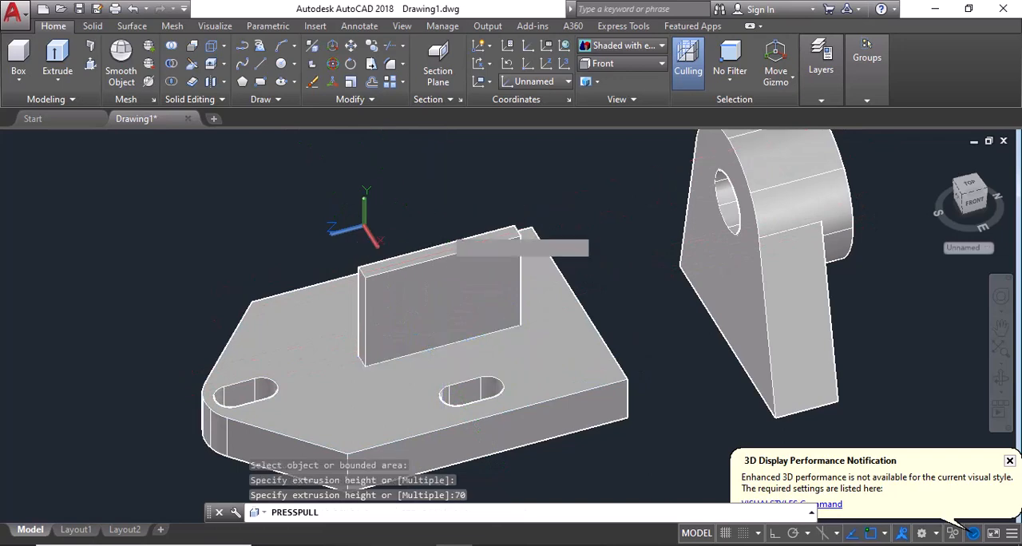
scroll(459, 262, "down", 2)
key("Return")
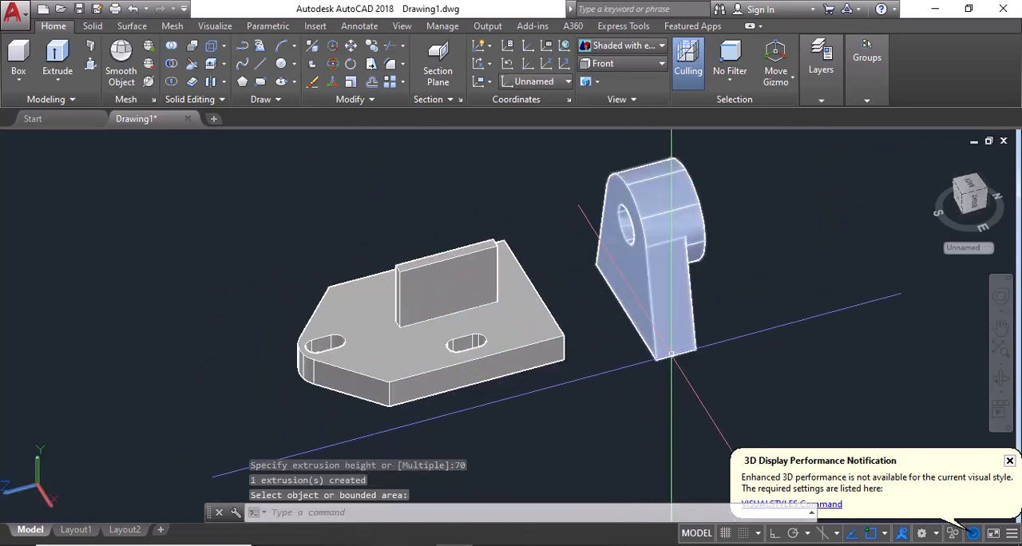
key("Escape")
Step: Move the upright by its foot's outer corner onto the top corner of the base, at the end of its straight side
left_click(683, 335)
type("m")
key("Return")
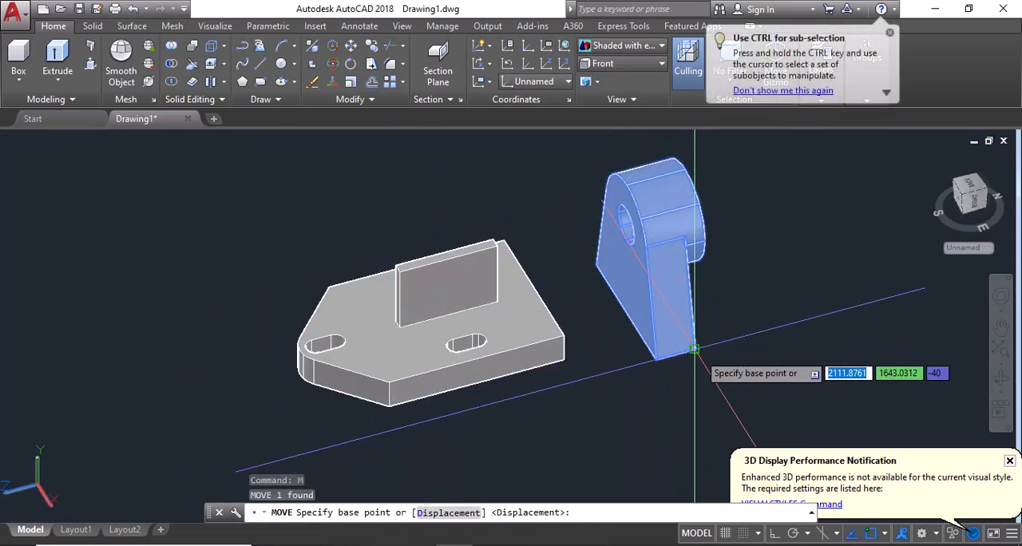
left_click(691, 350)
scroll(612, 322, "up", 4)
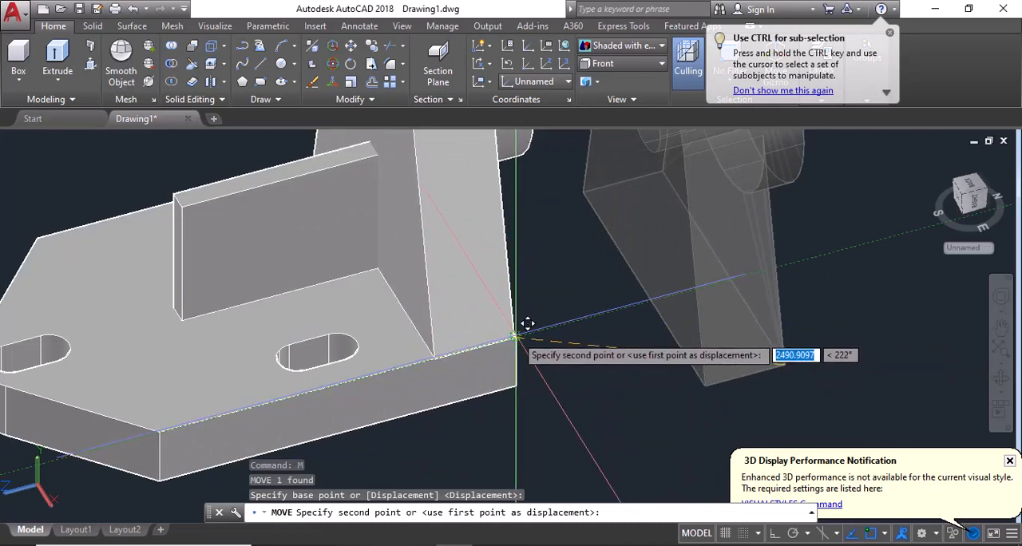
left_click(523, 325)
scroll(511, 328, "down", 5)
key("Escape")
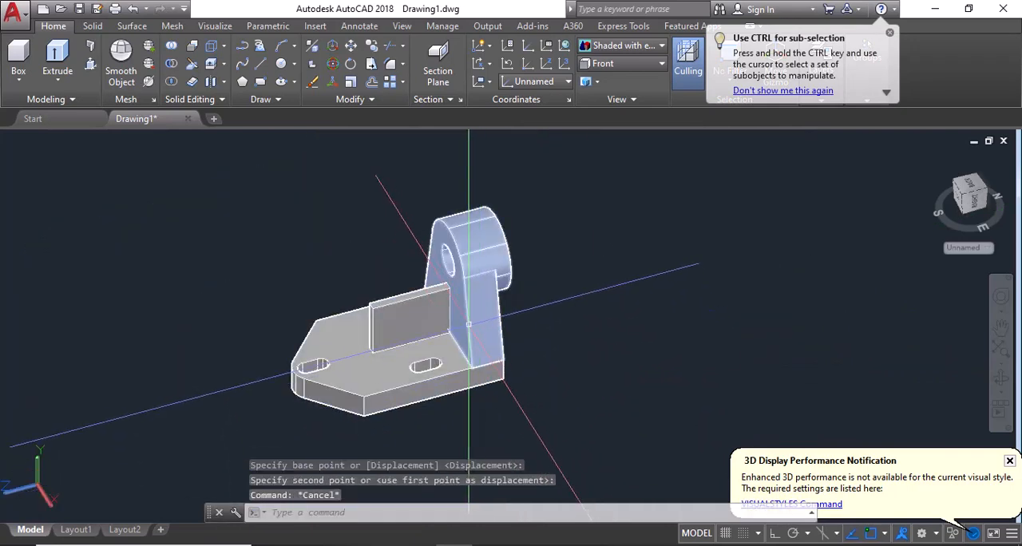
Step: Mirror the upright to the base's other end about the top and bottom edge midpoints of the straight side face, keeping the original
left_click(469, 323)
key("Return")
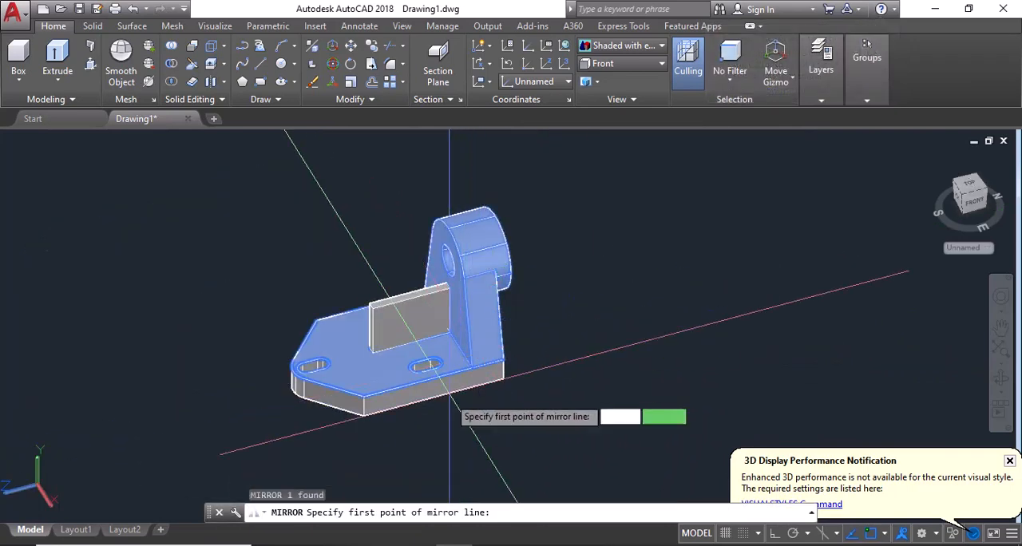
scroll(435, 387, "up", 3)
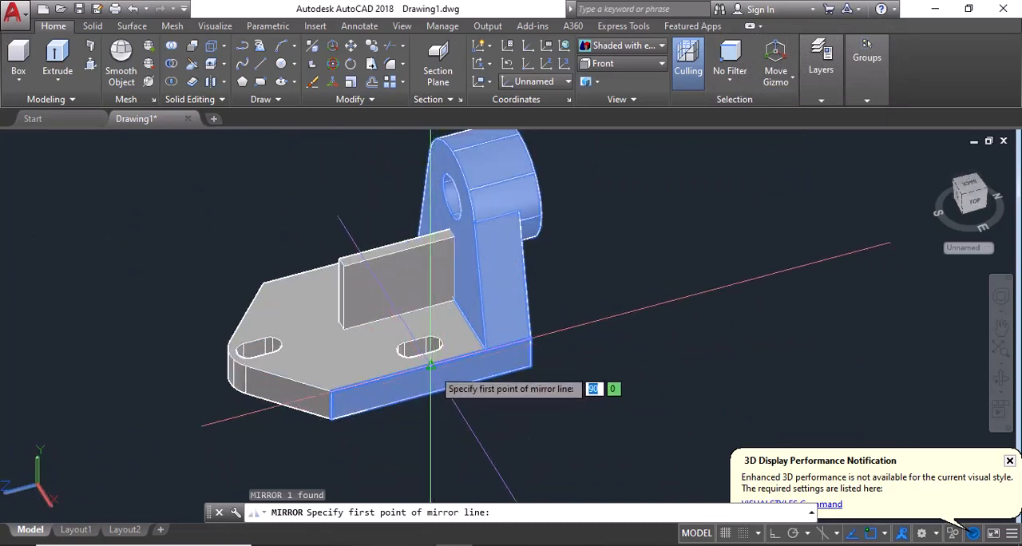
left_click(430, 365)
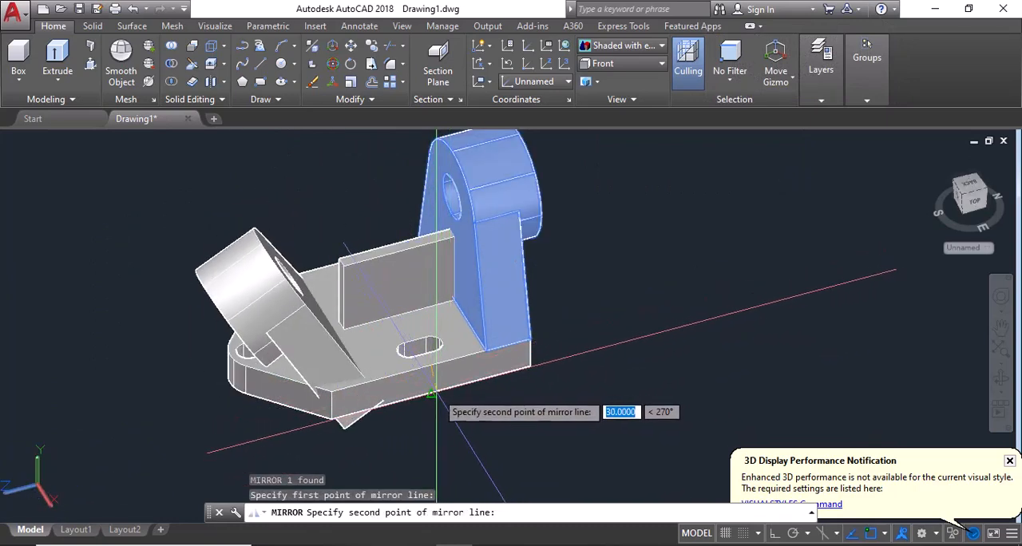
left_click(434, 399)
key("Return")
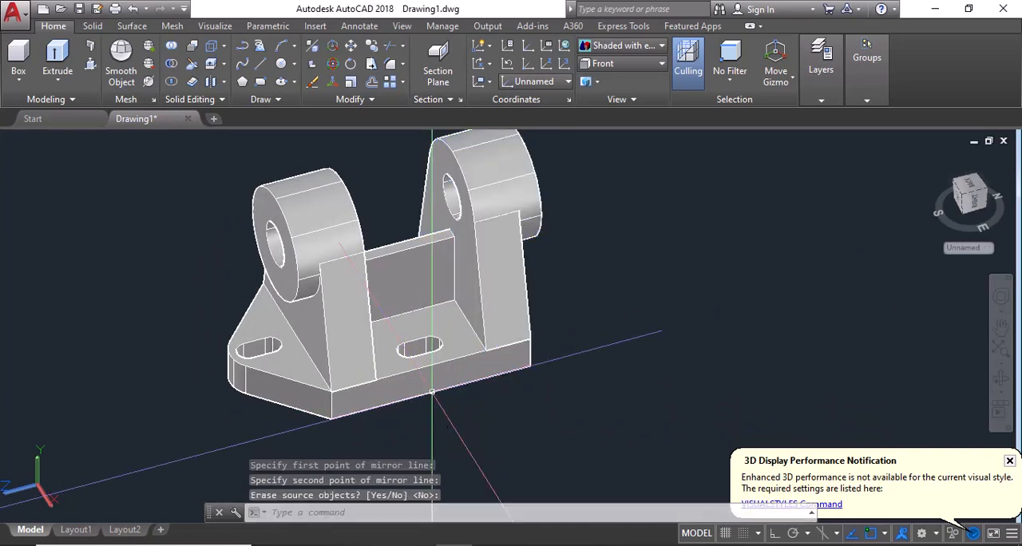
key("Escape")
Step: Preview the assembled bracket in the Conceptual visual style and switch it to the Realistic style
scroll(435, 401, "down", 5)
scroll(427, 383, "up", 2)
middle_click_drag(397, 386, 446, 375, "shift")
scroll(375, 375, "up", 4)
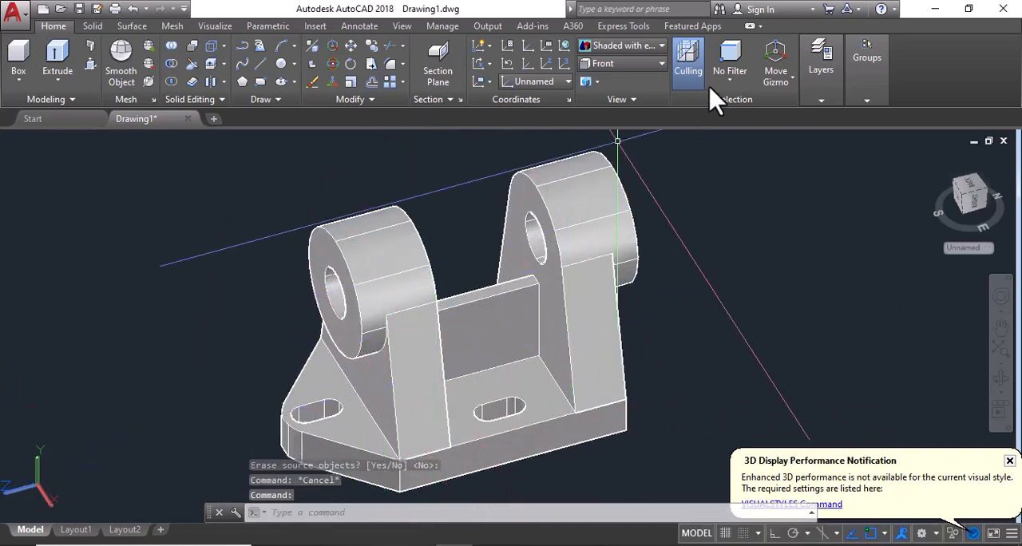
left_click(643, 48)
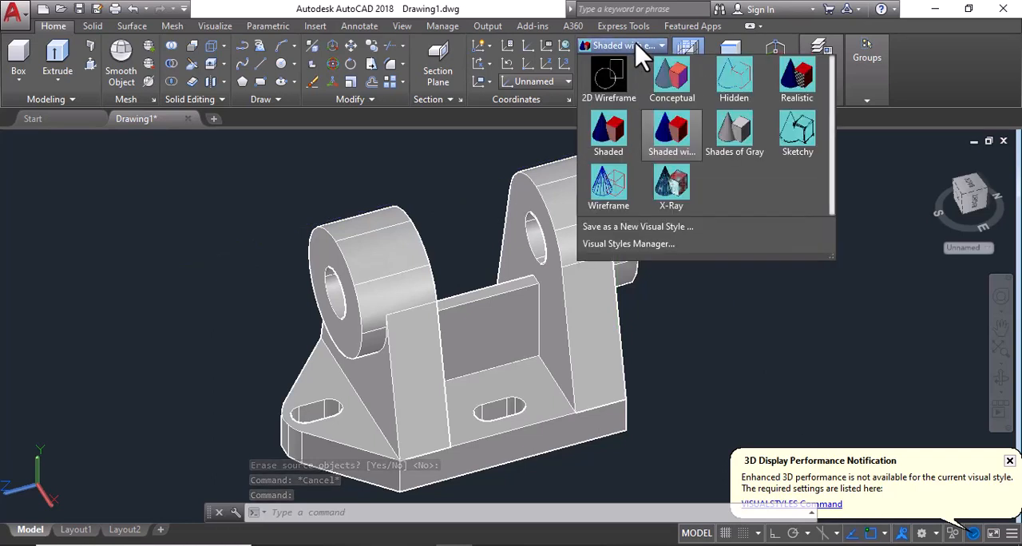
left_click(657, 102)
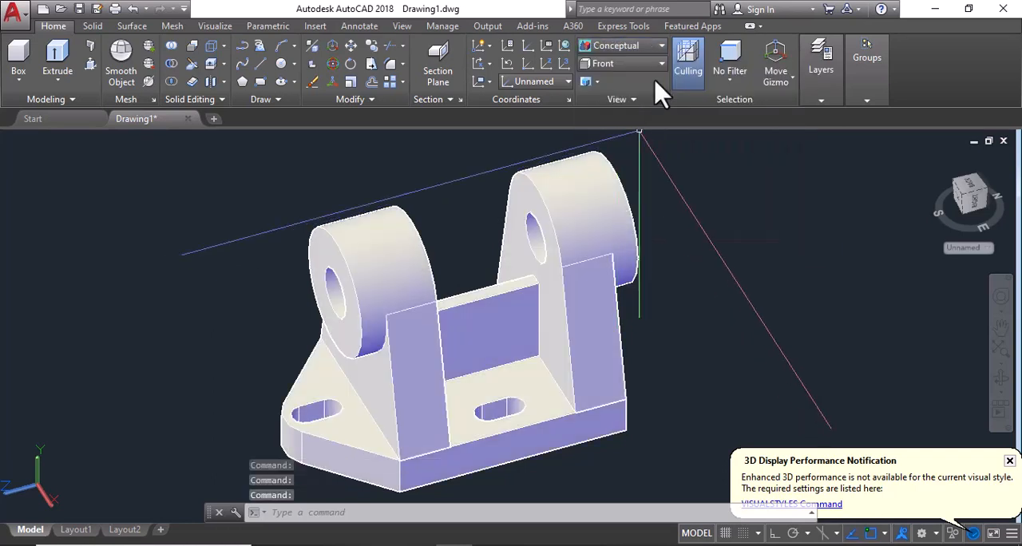
left_click(647, 48)
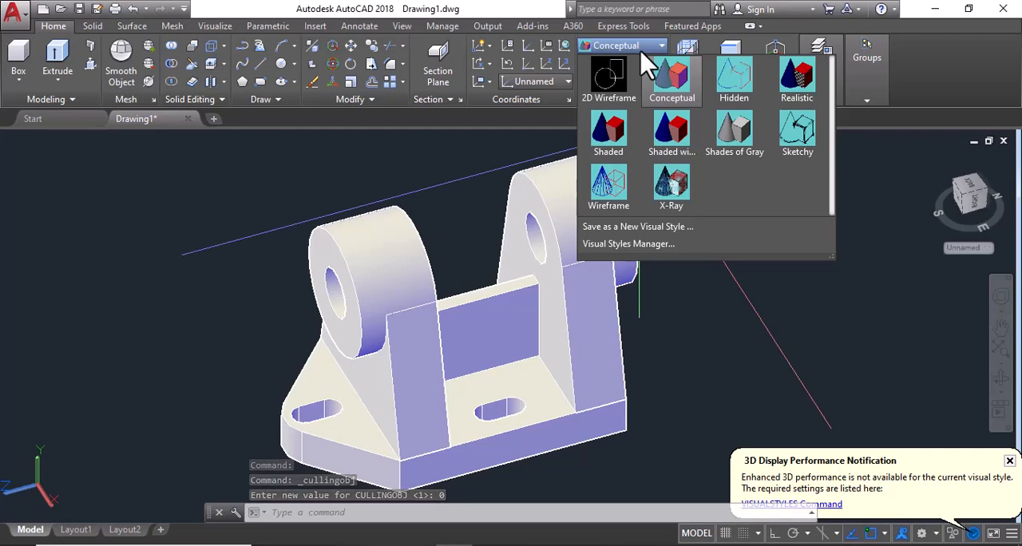
left_click(809, 80)
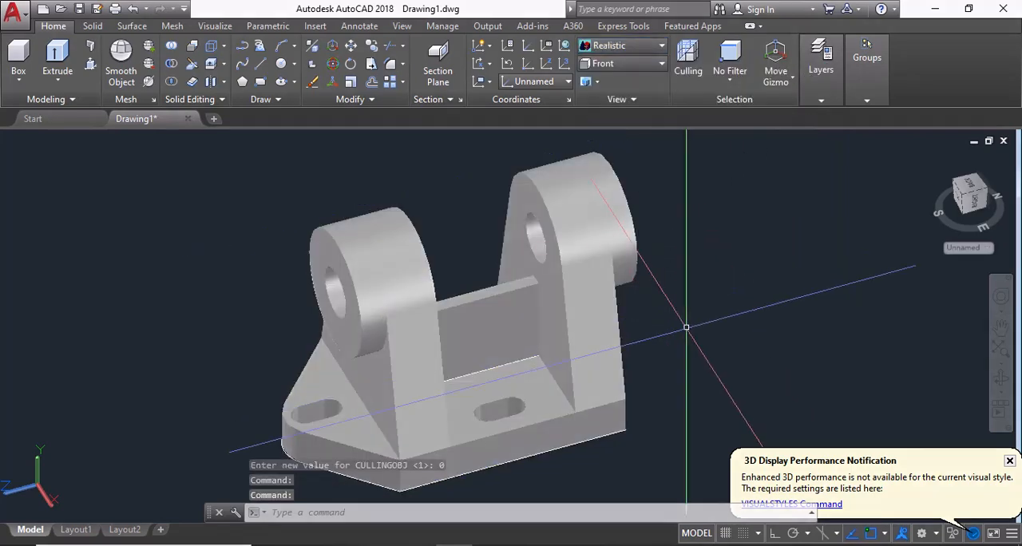